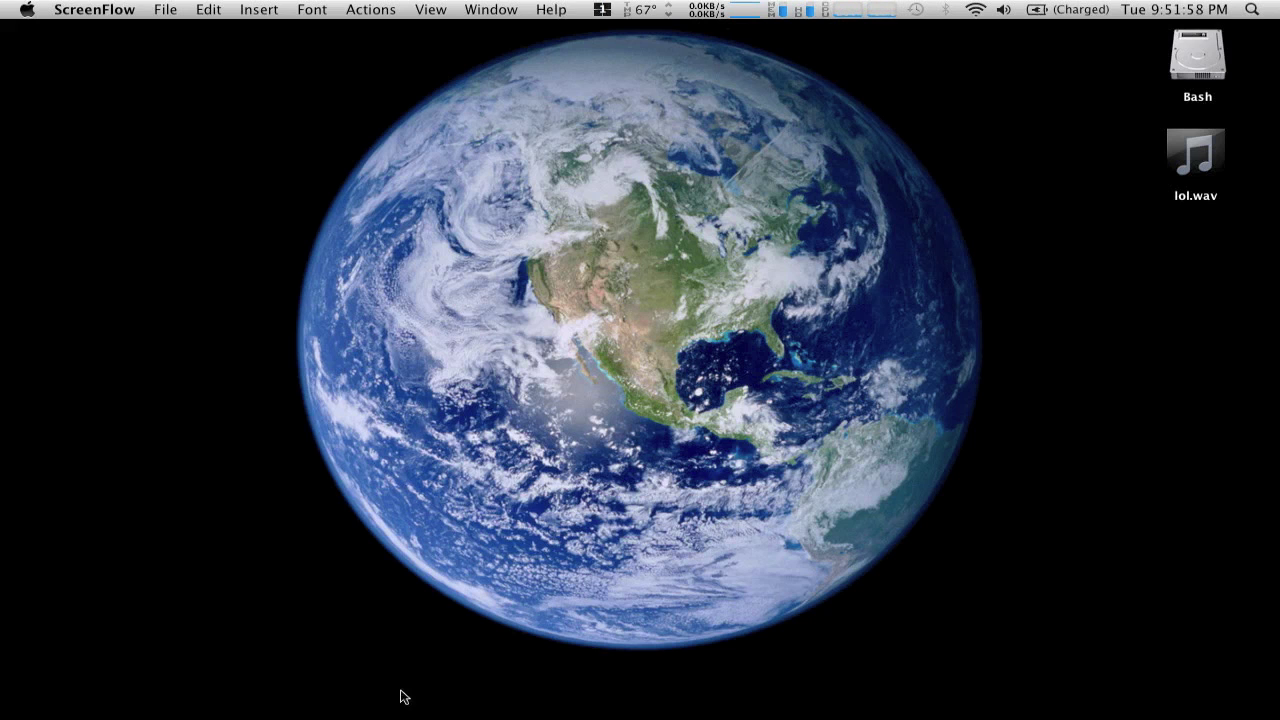
- Launch EyeTV from the Dock to show the live Xbox feed and the recordings library
mouse_move(470, 712)
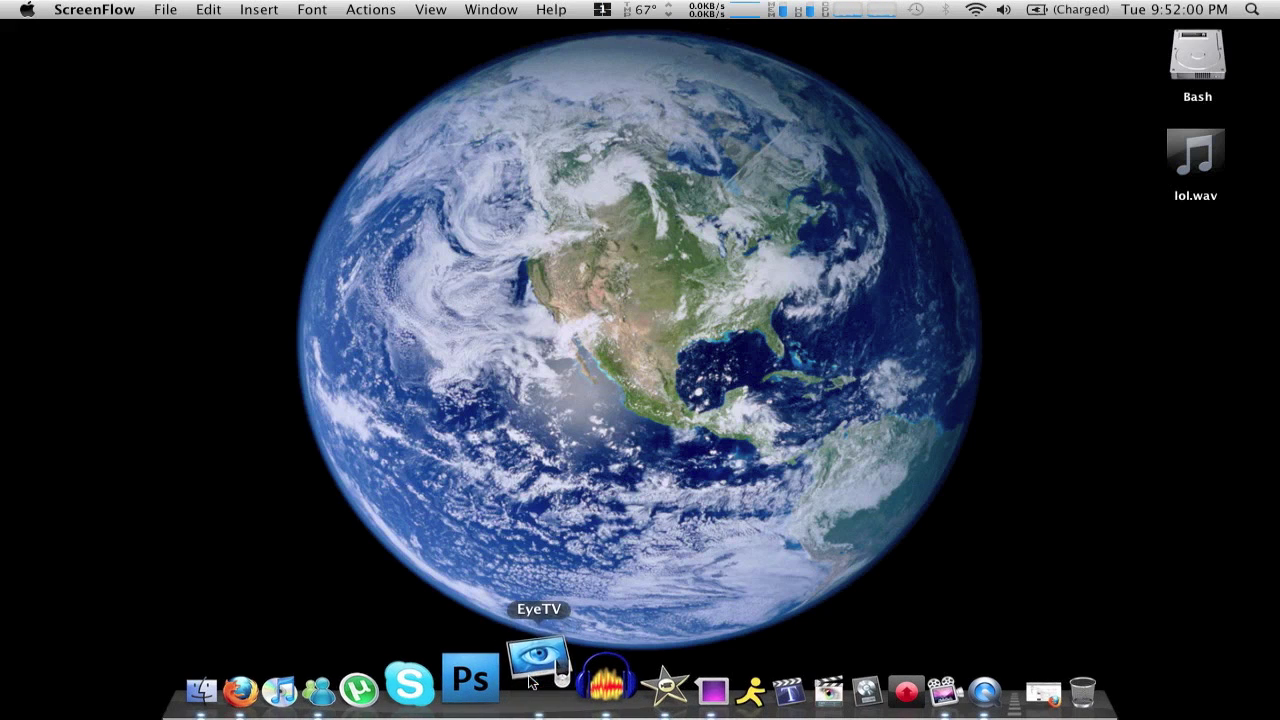
click(531, 681)
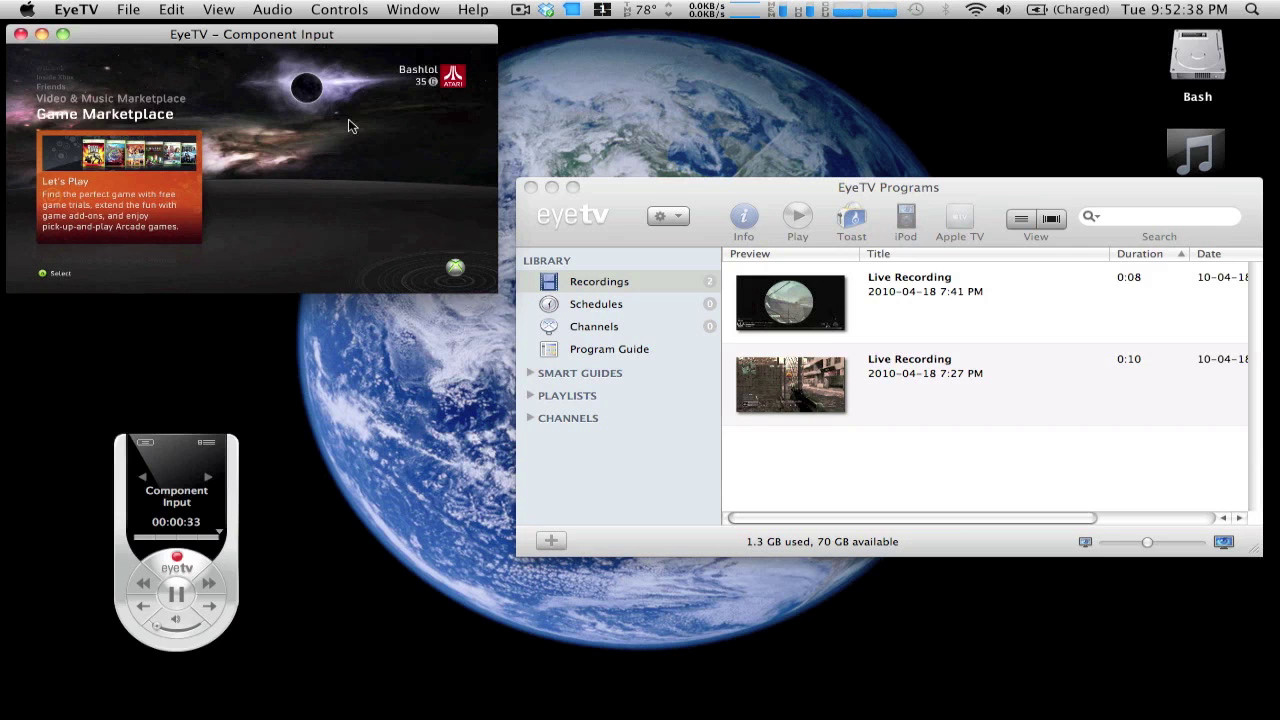
click(707, 62)
mouse_move(394, 274)
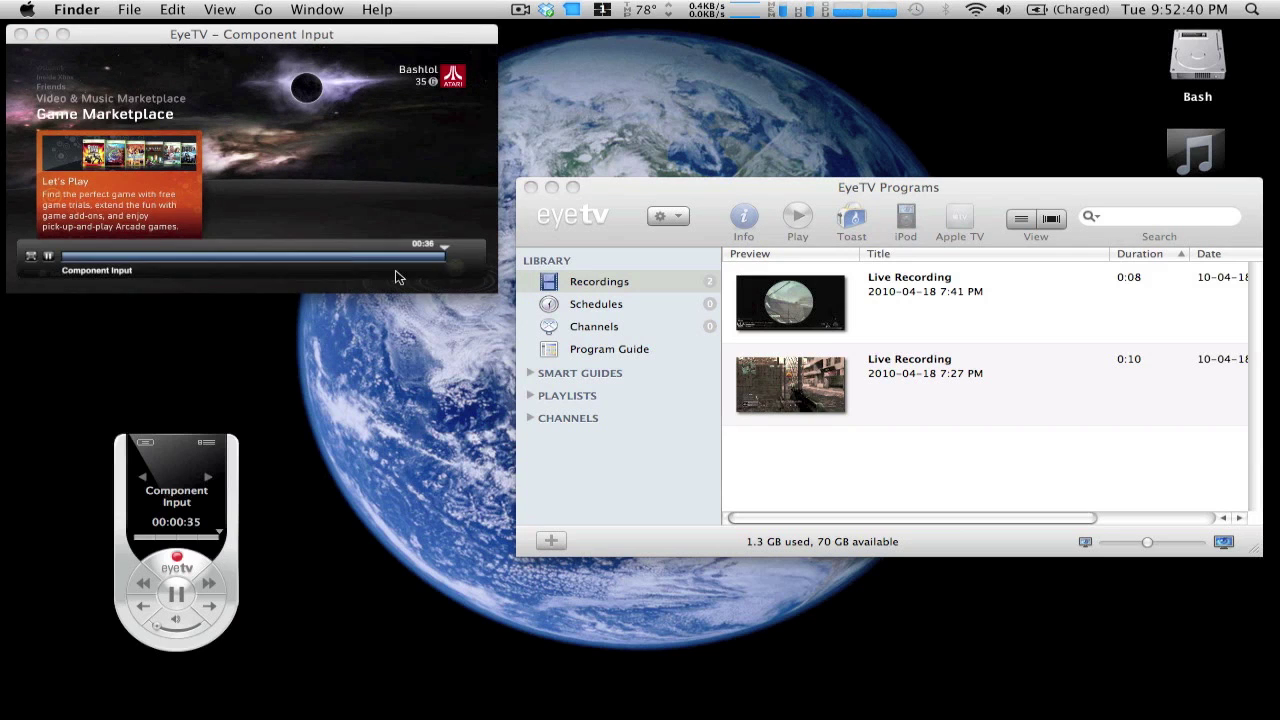
click(177, 264)
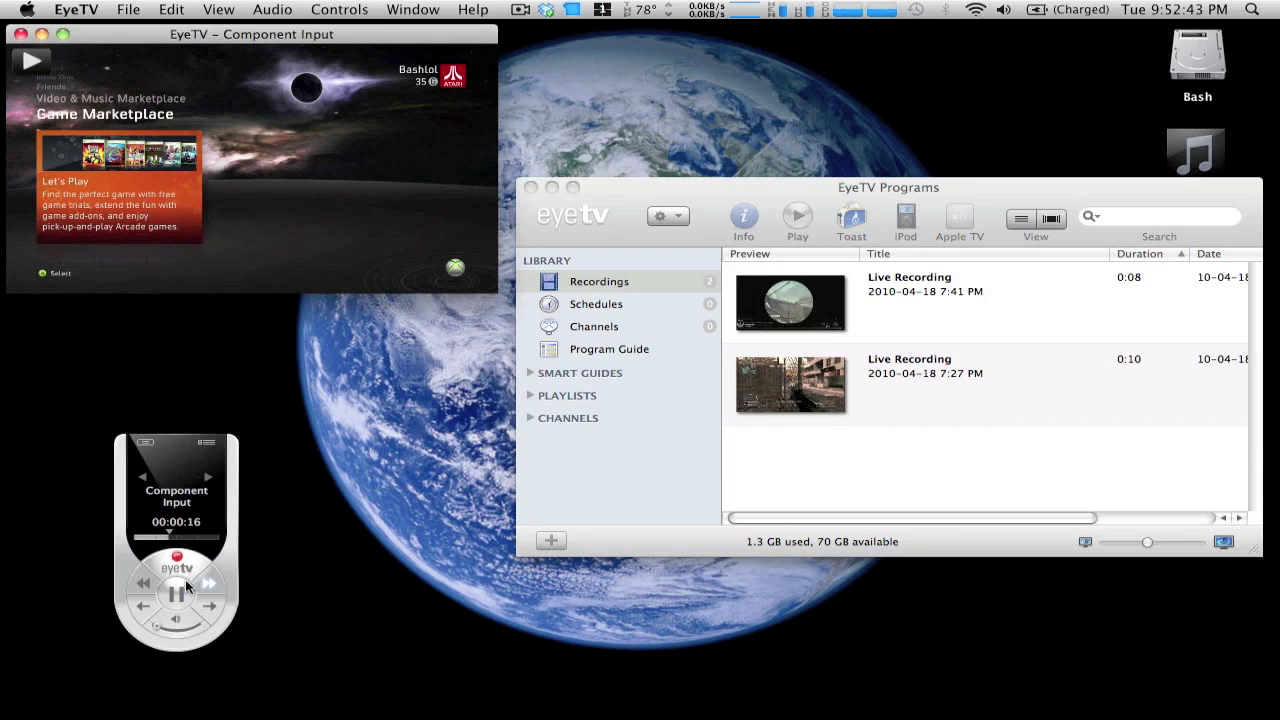
mouse_move(441, 268)
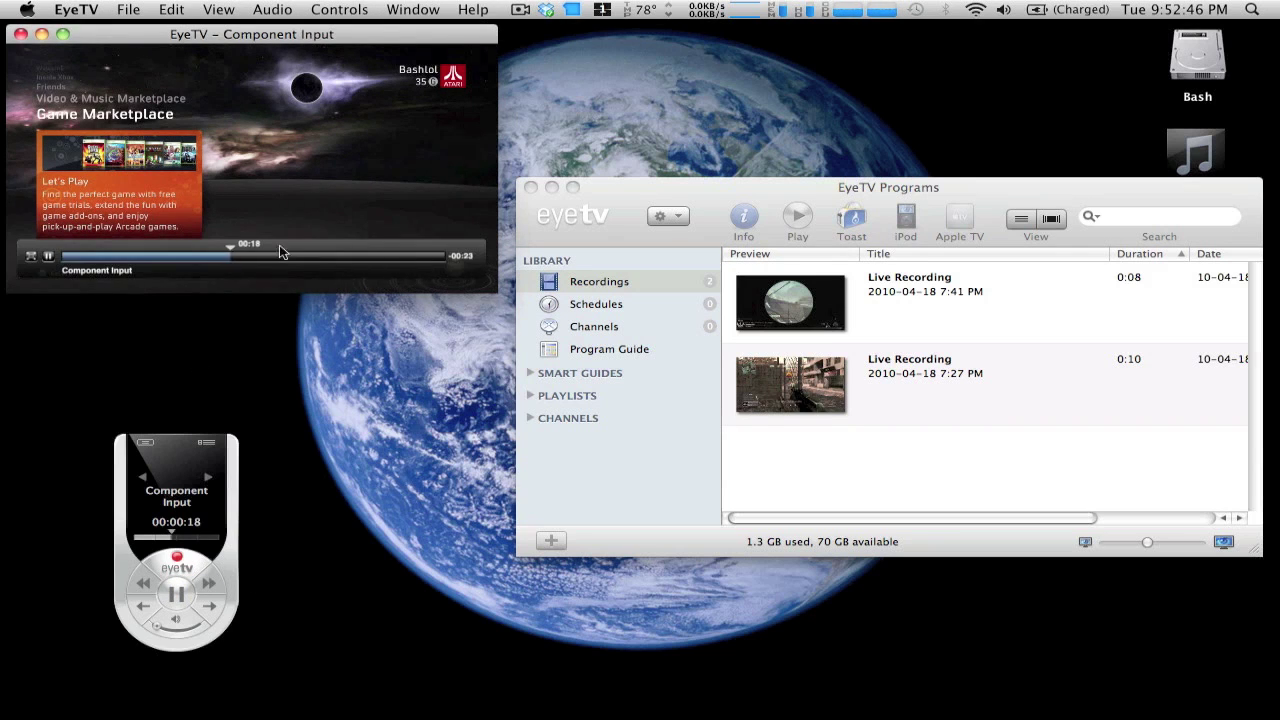
mouse_move(337, 266)
click(446, 256)
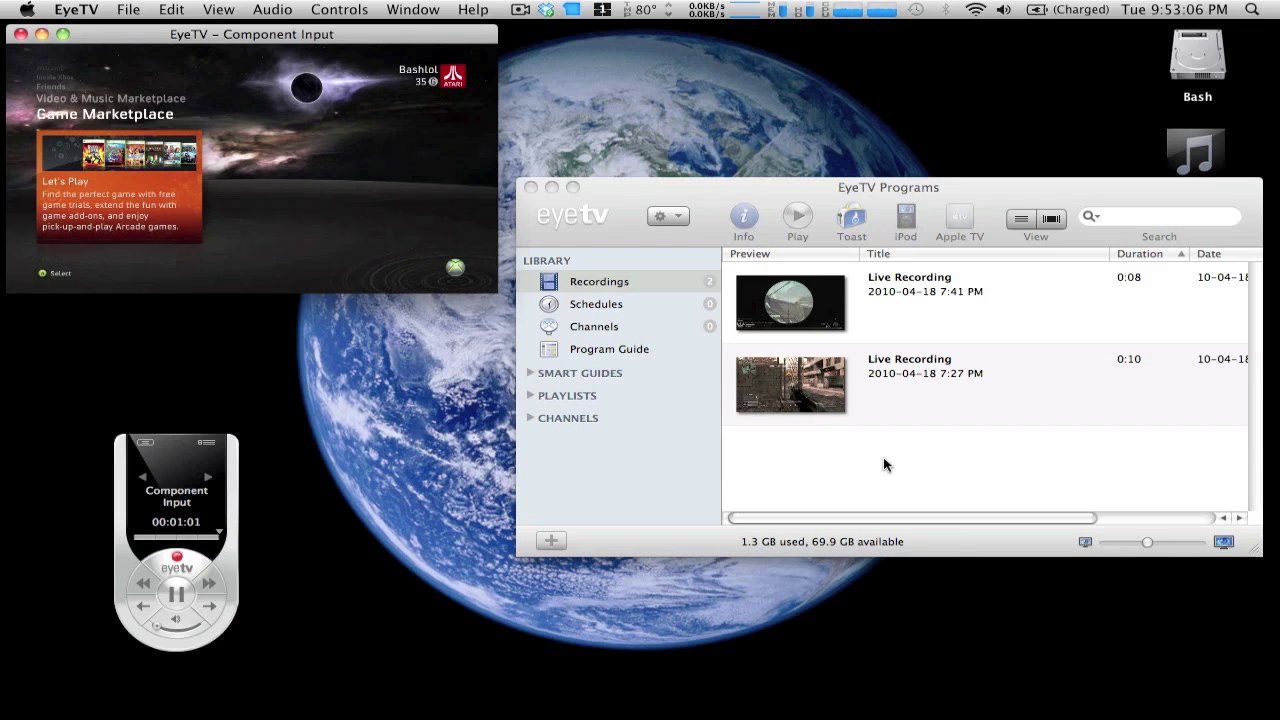
- Play the April 18, 7:27 PM recording, skip ahead about a minute, then close it
click(910, 391)
click(910, 391)
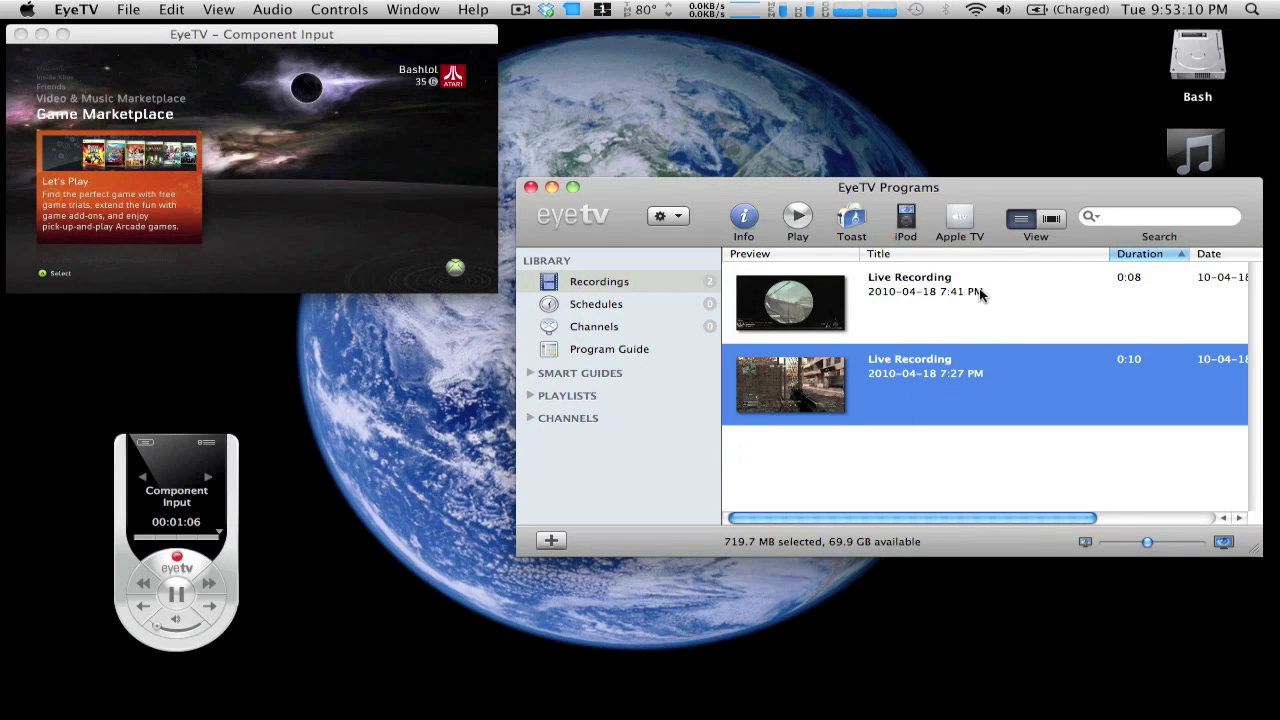
double_click(929, 377)
click(215, 251)
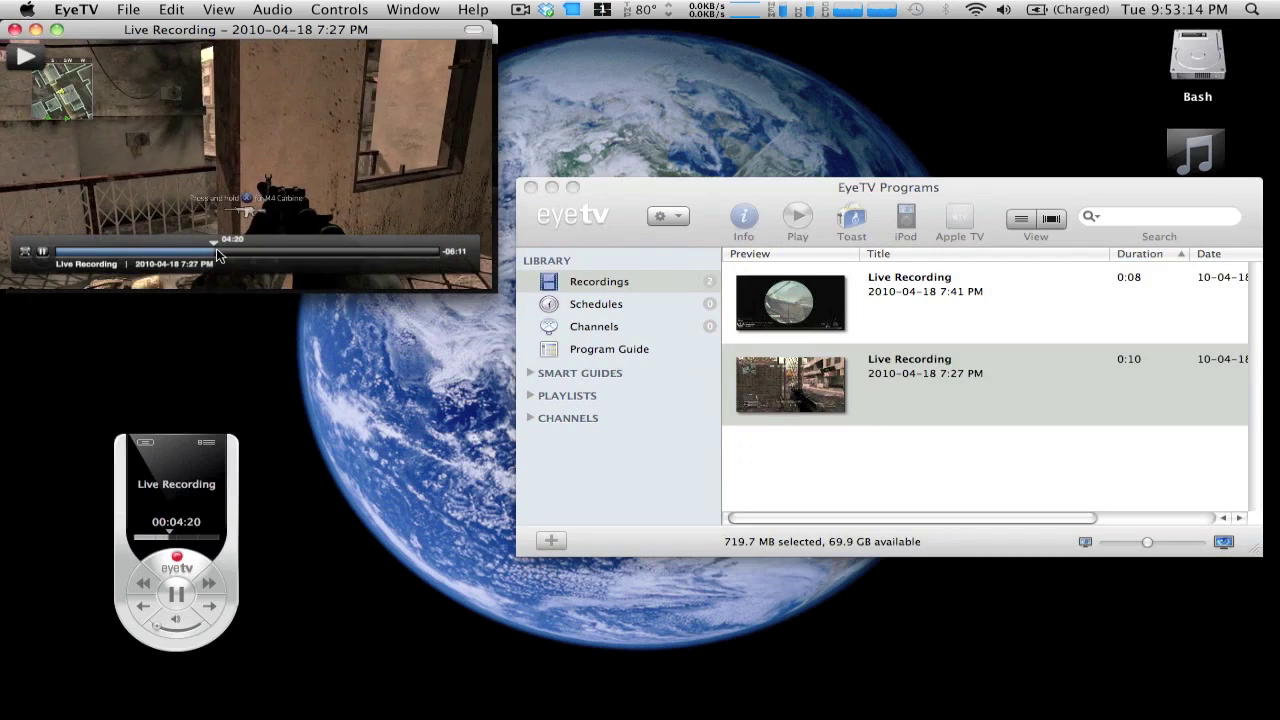
click(14, 29)
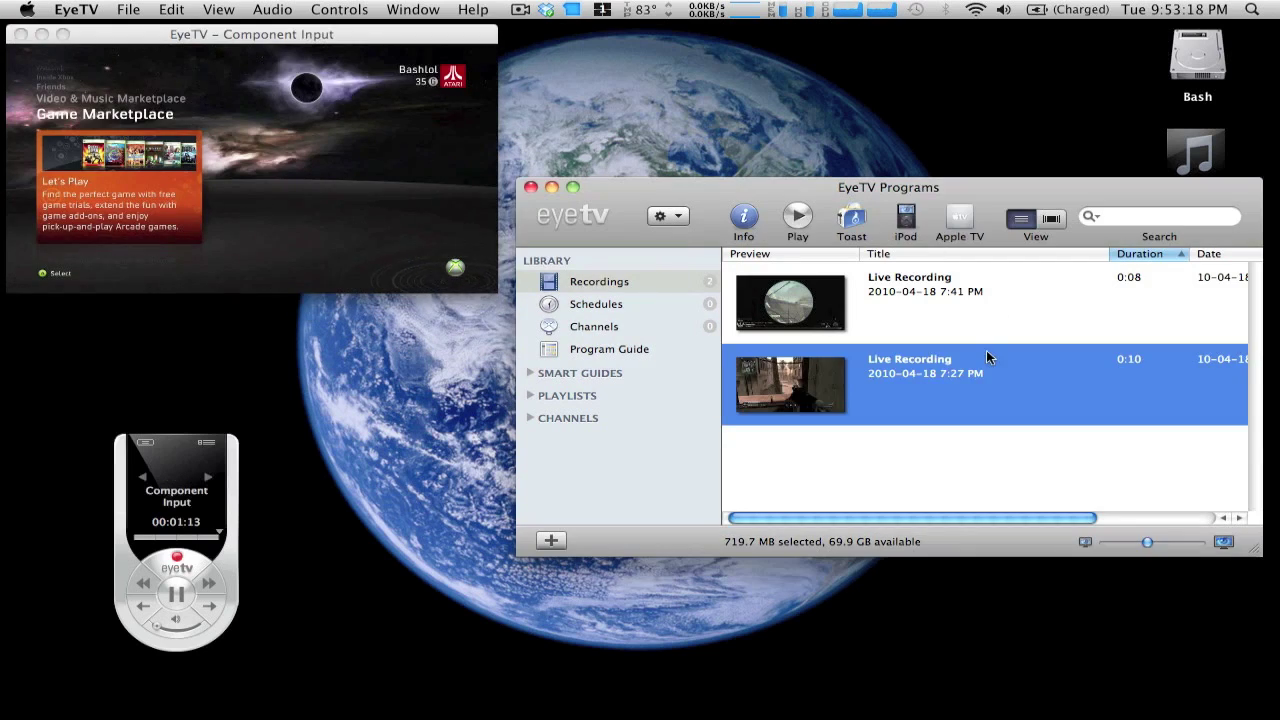
- Dismiss the recording's action menu, reposition the remote panel, and start recording the Xbox feed
right_click(1042, 374)
click(962, 488)
drag(189, 447, 176, 491)
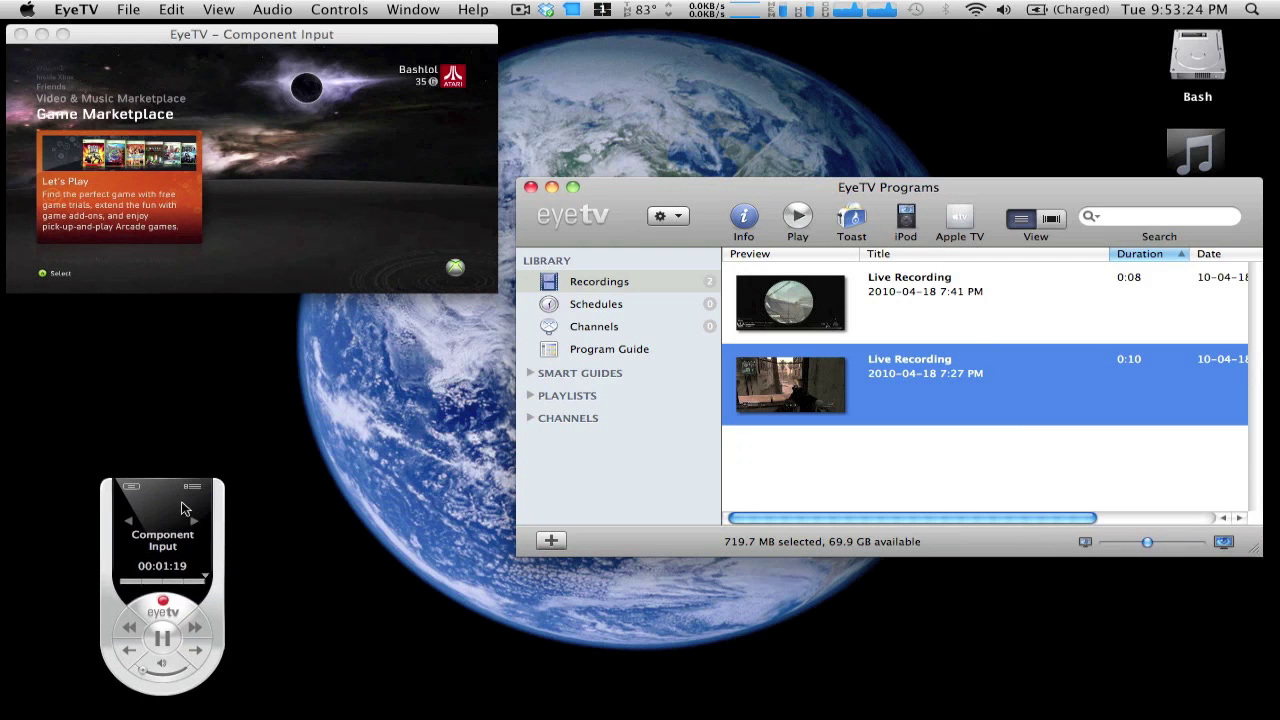
click(165, 602)
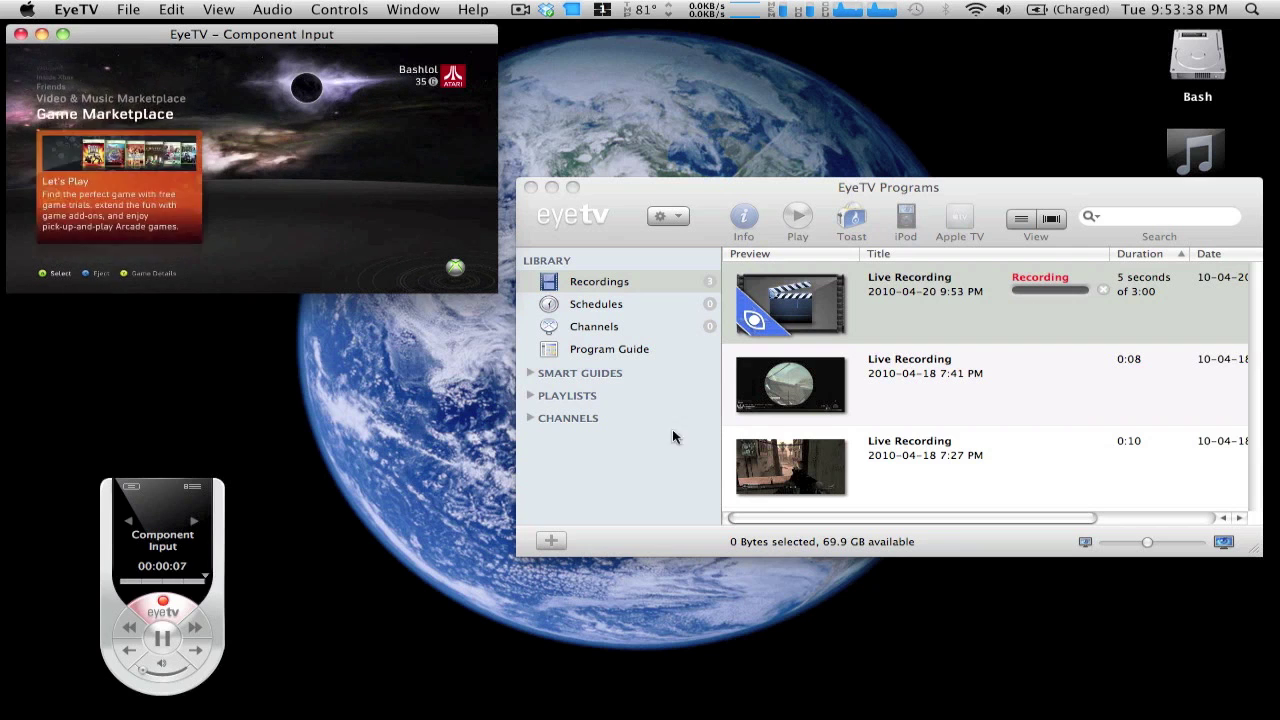
- Stop the recording at 9 seconds, then play the new 9:53 PM recording and skim to its end
click(155, 609)
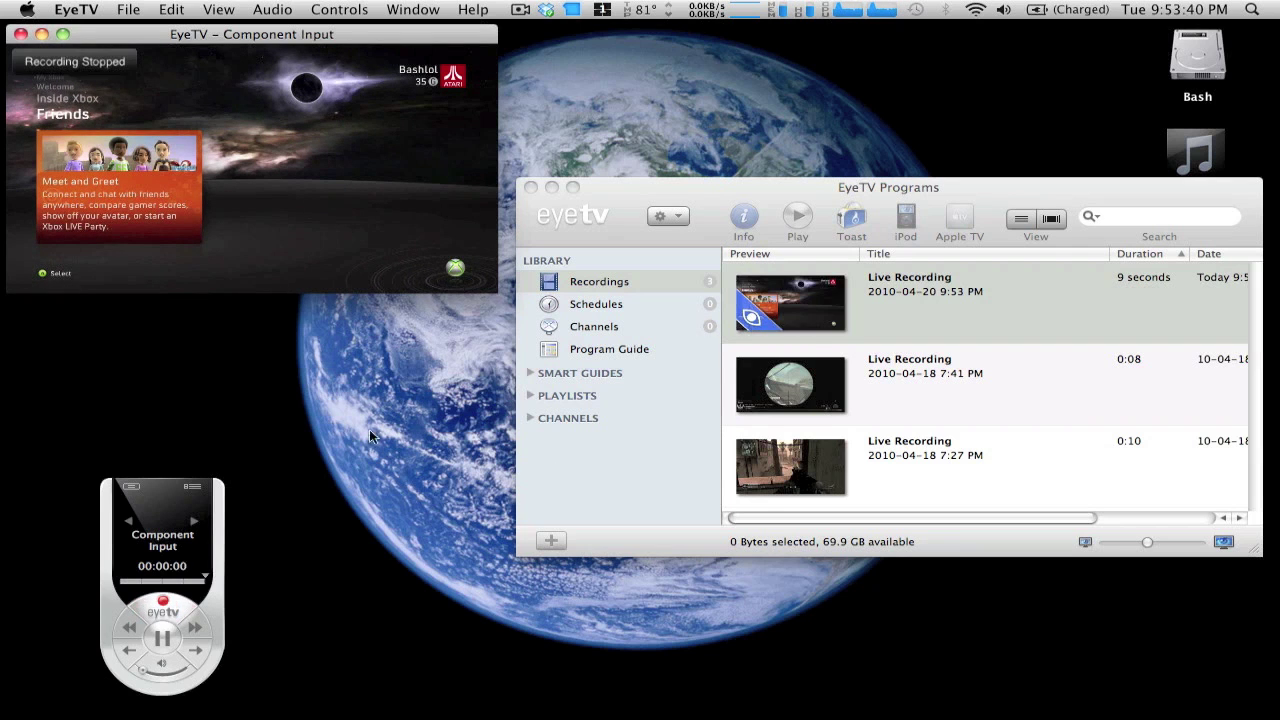
click(912, 292)
double_click(912, 292)
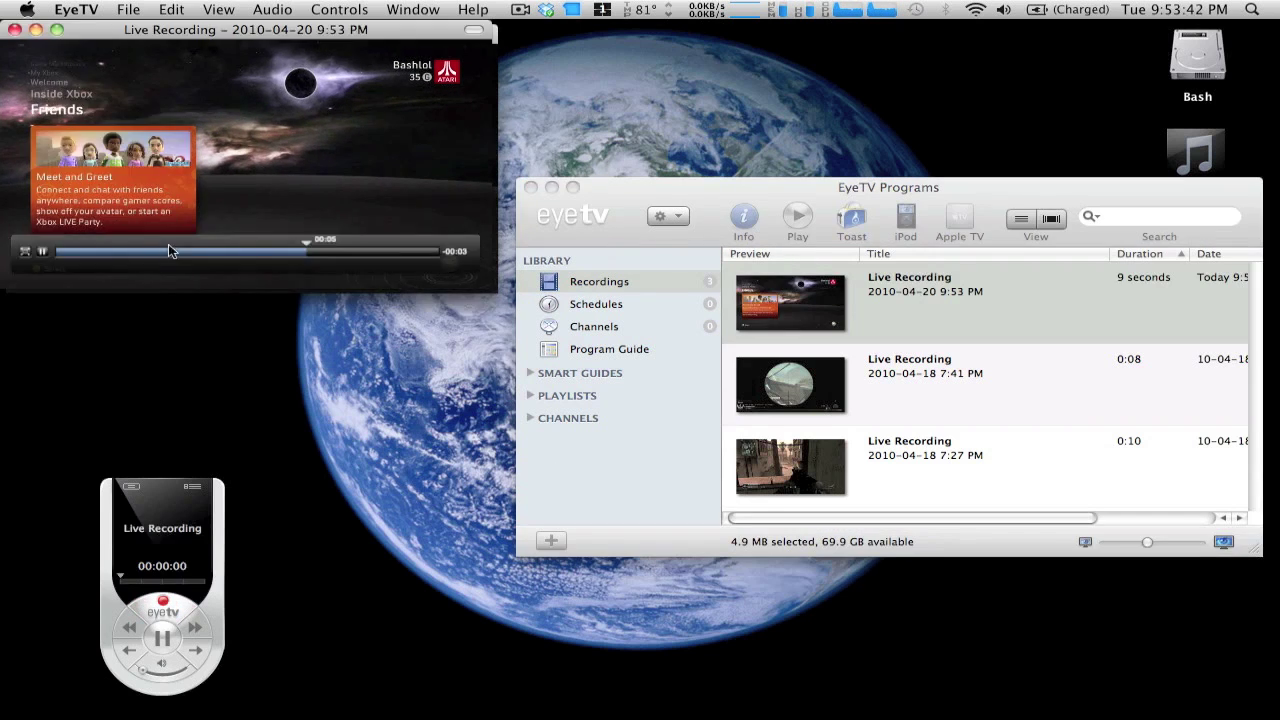
drag(90, 252, 351, 256)
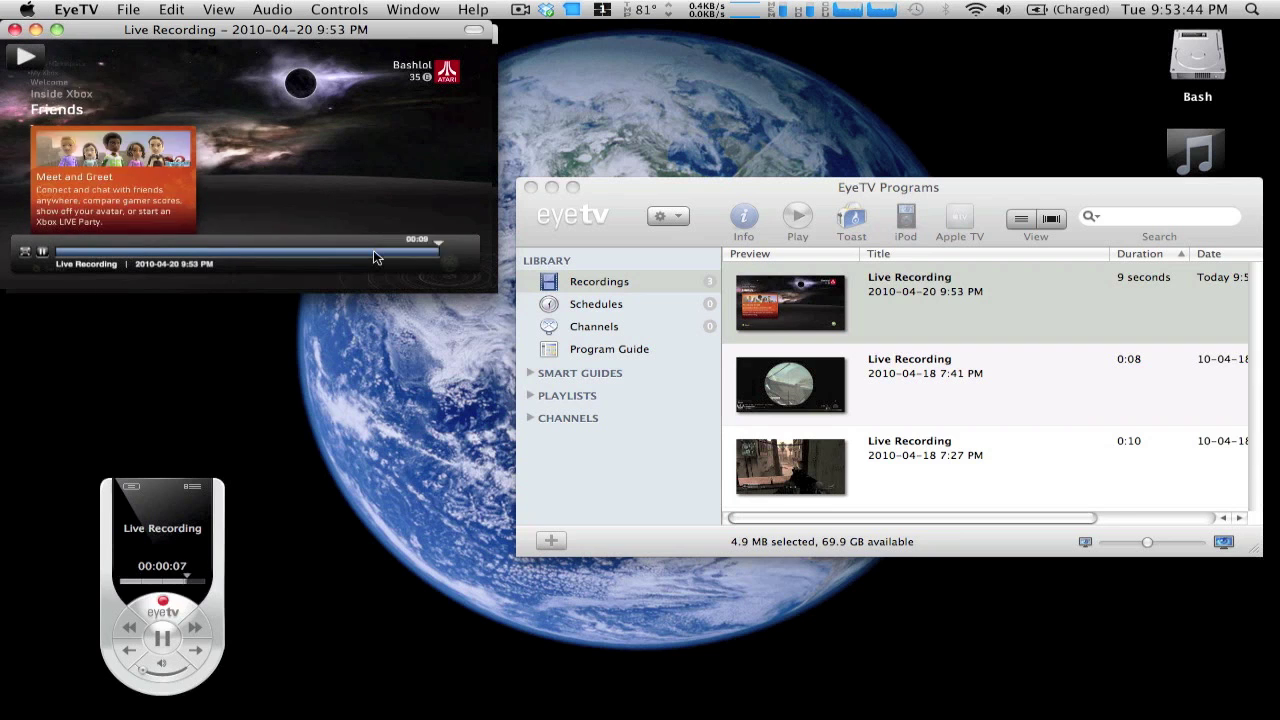
- Export the 9:53 PM recording to the Desktop as 'Tutorial' in H.264 format
right_click(1001, 336)
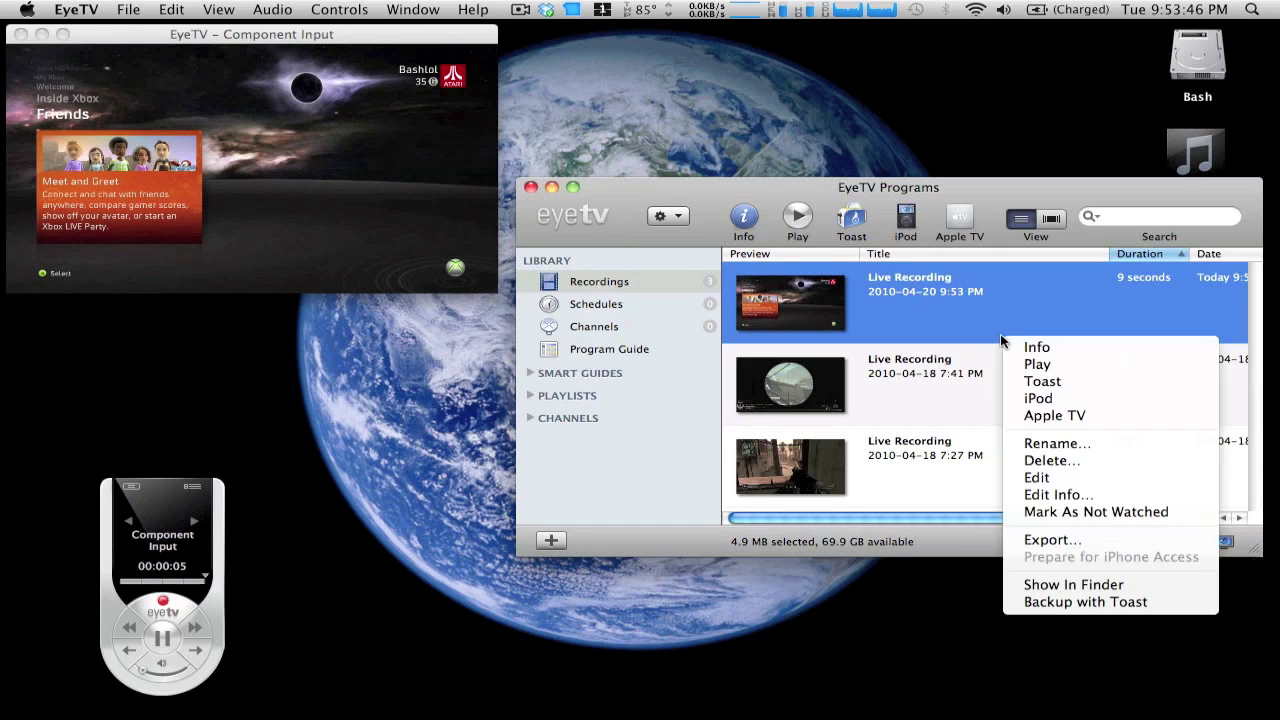
click(1047, 540)
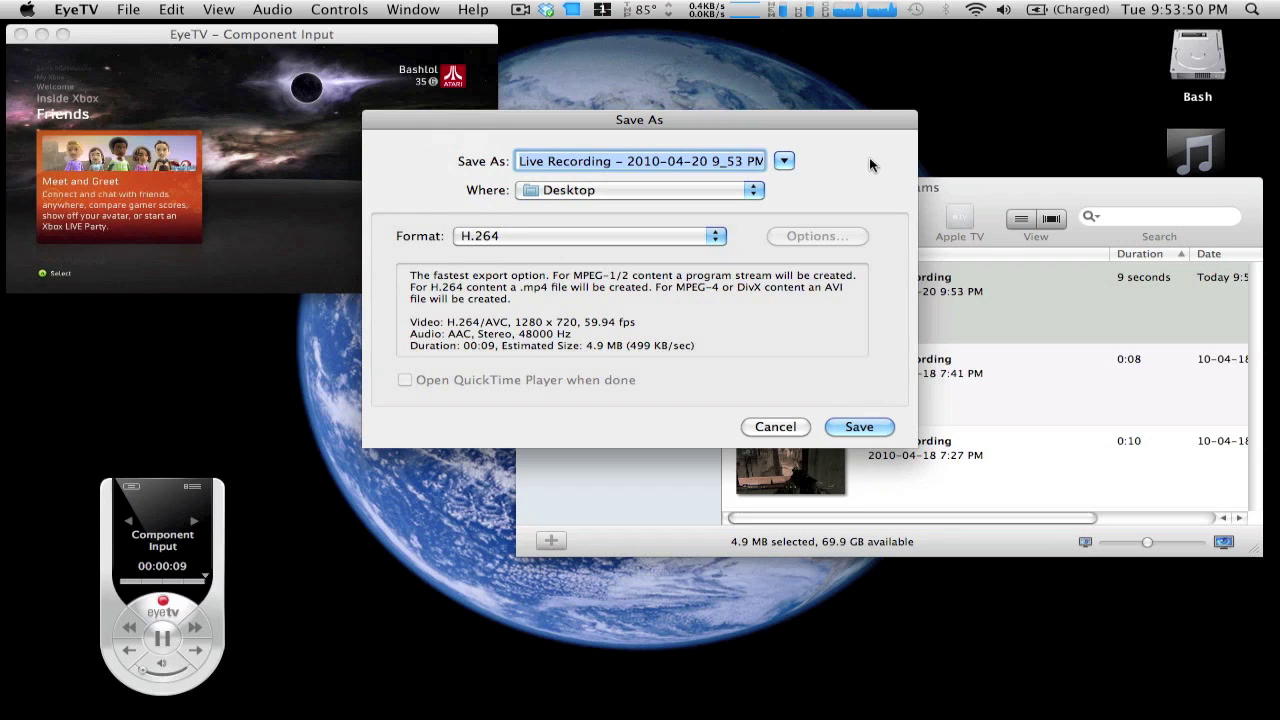
text(Tutorial.mp4)
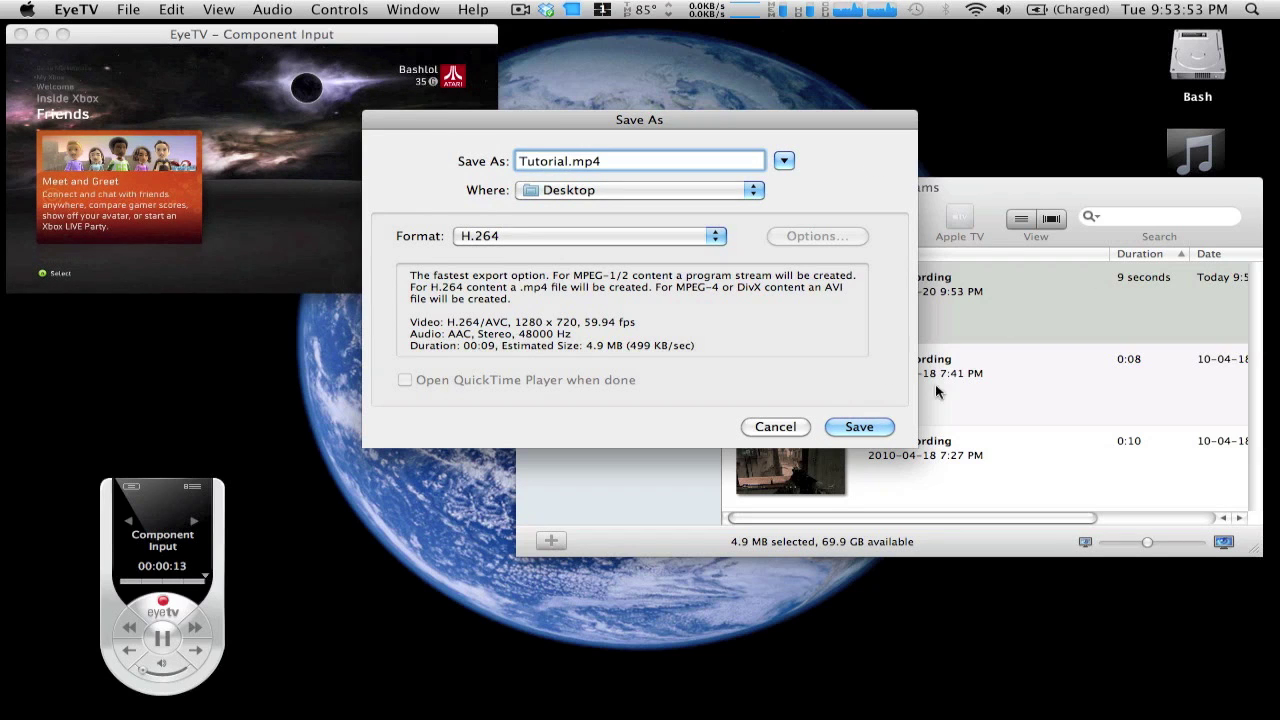
click(862, 428)
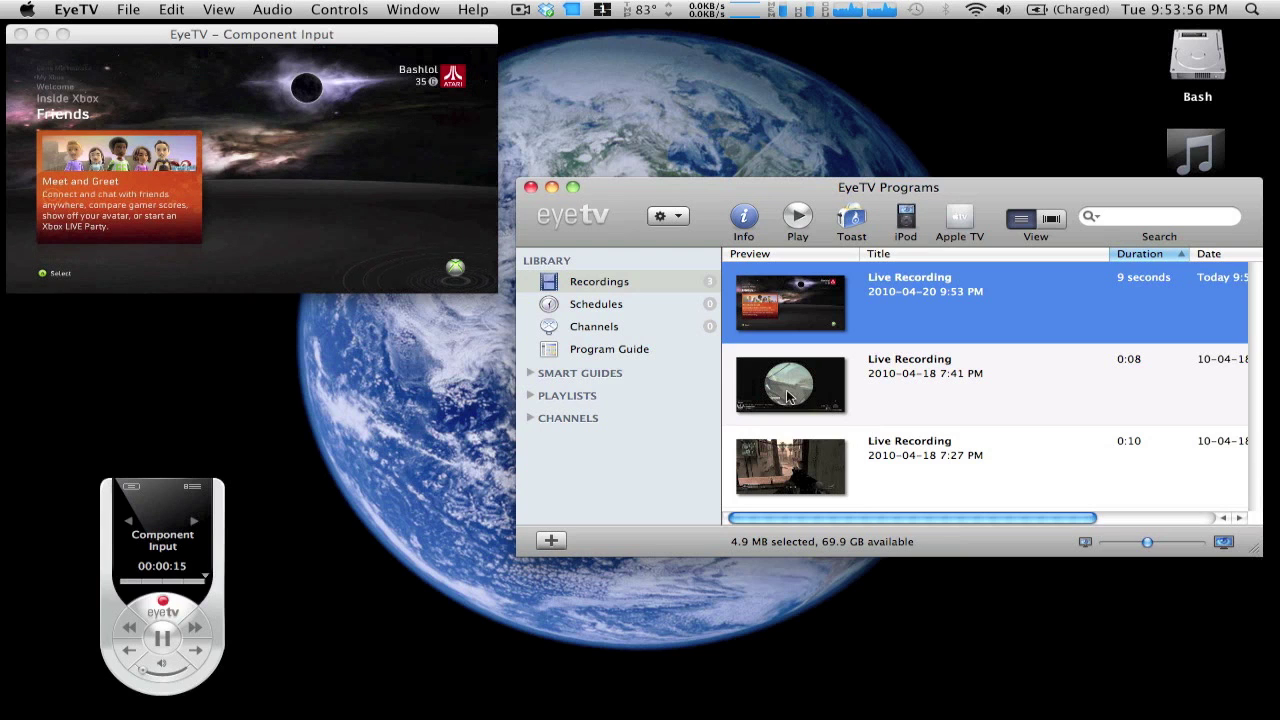
mouse_move(733, 712)
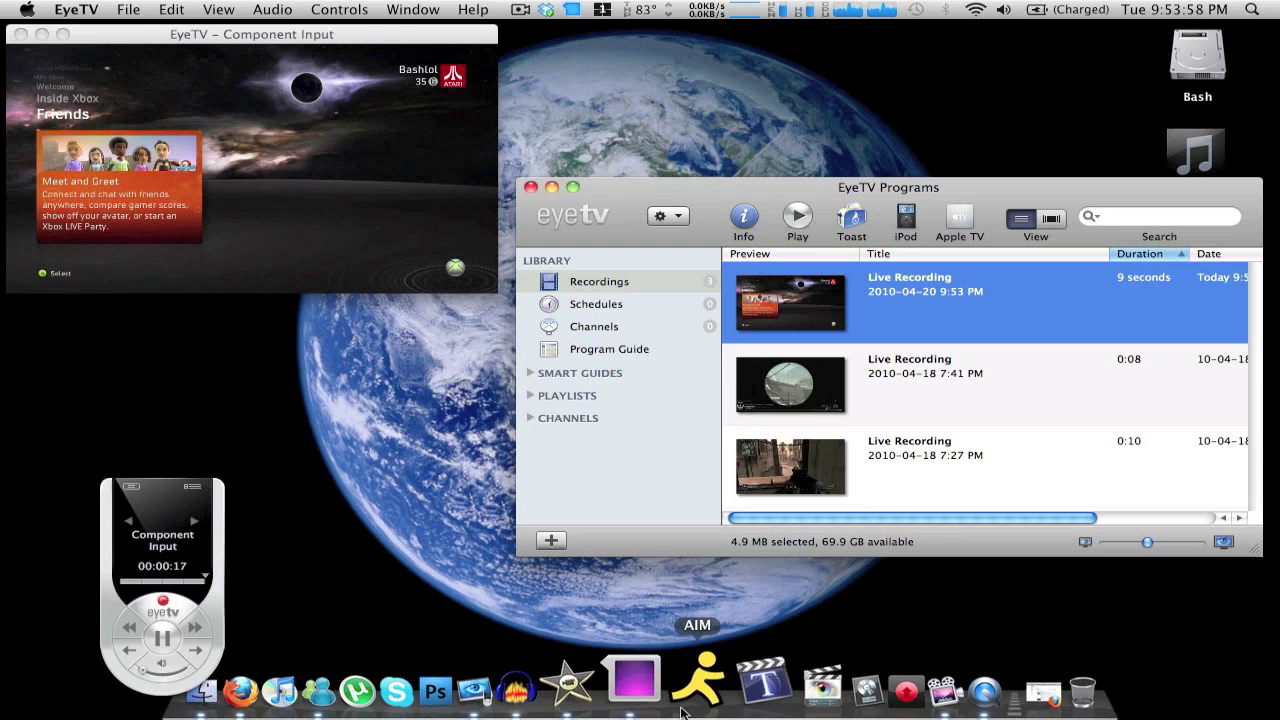
- Import Tutorial.mp4 from the Desktop into the existing Tutorial event at Full – Original Size
click(629, 676)
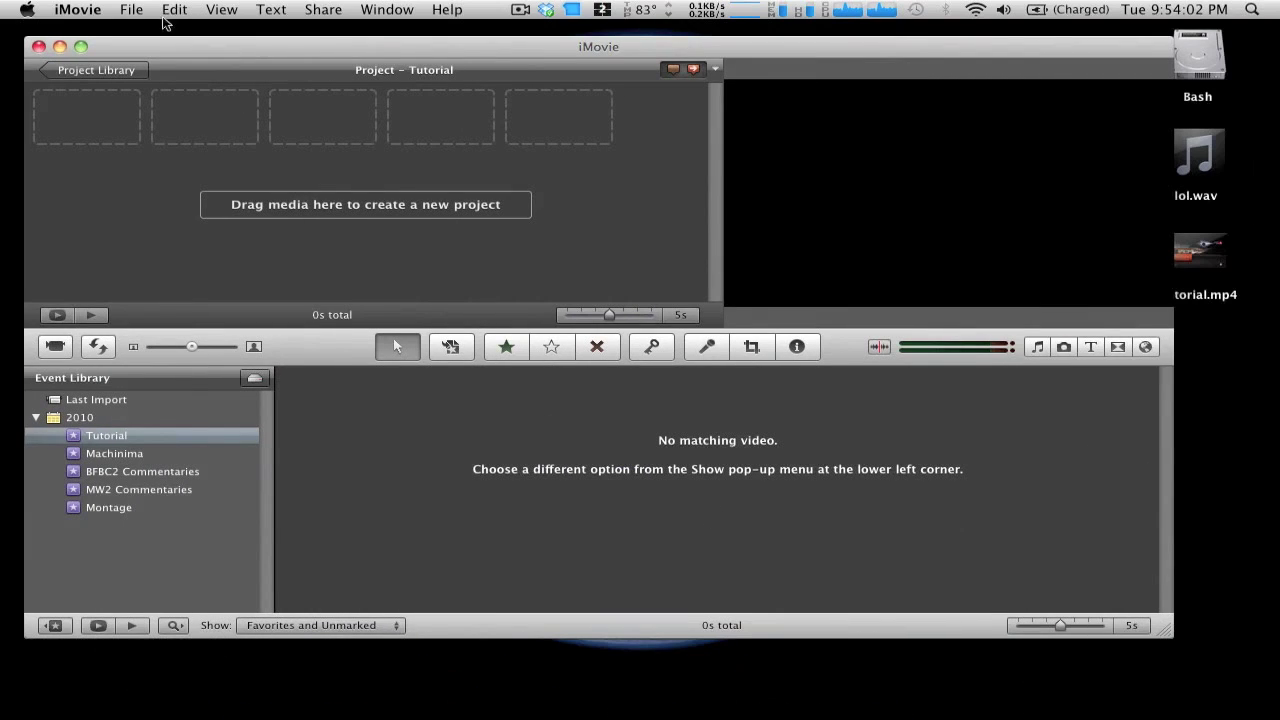
click(131, 9)
mouse_move(248, 342)
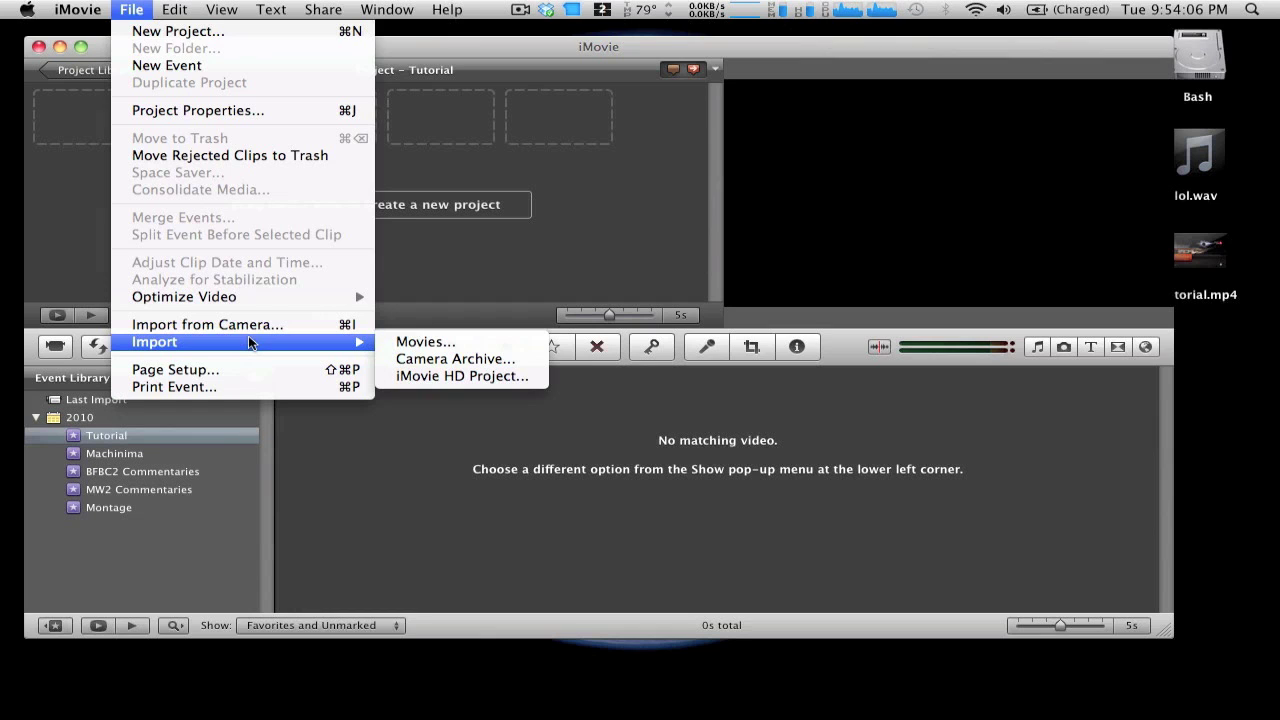
click(420, 342)
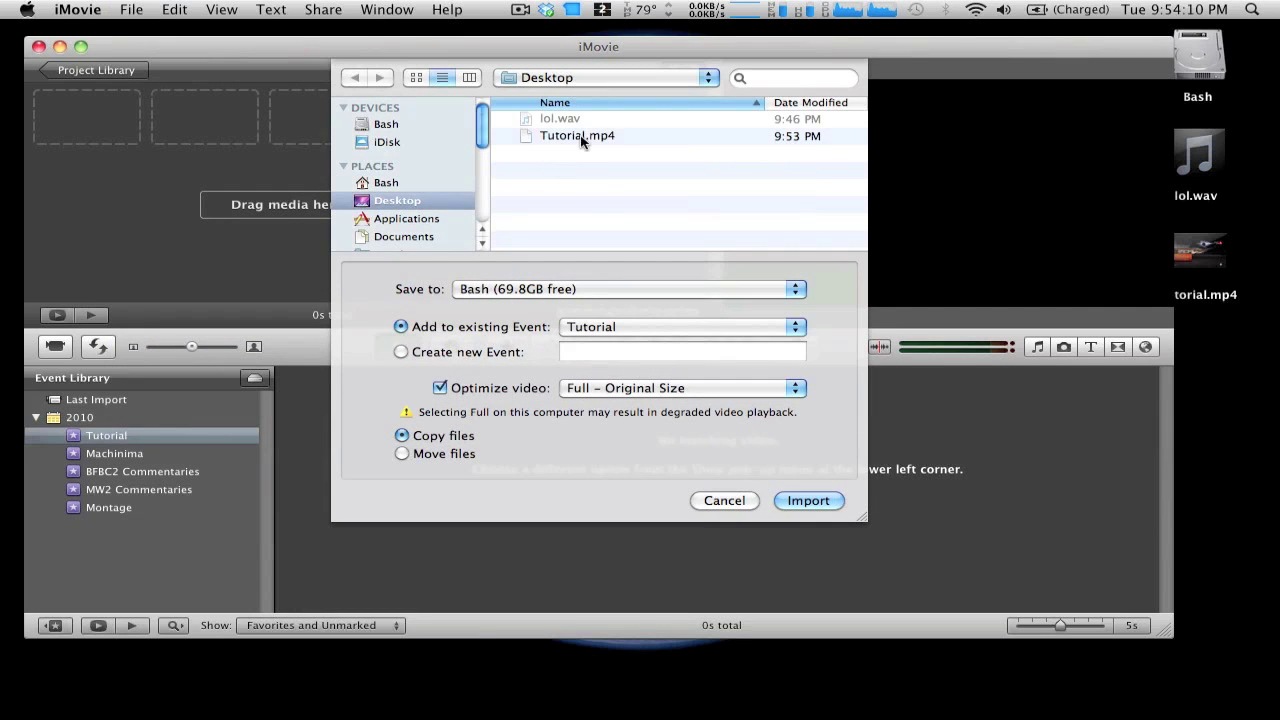
click(578, 136)
click(809, 501)
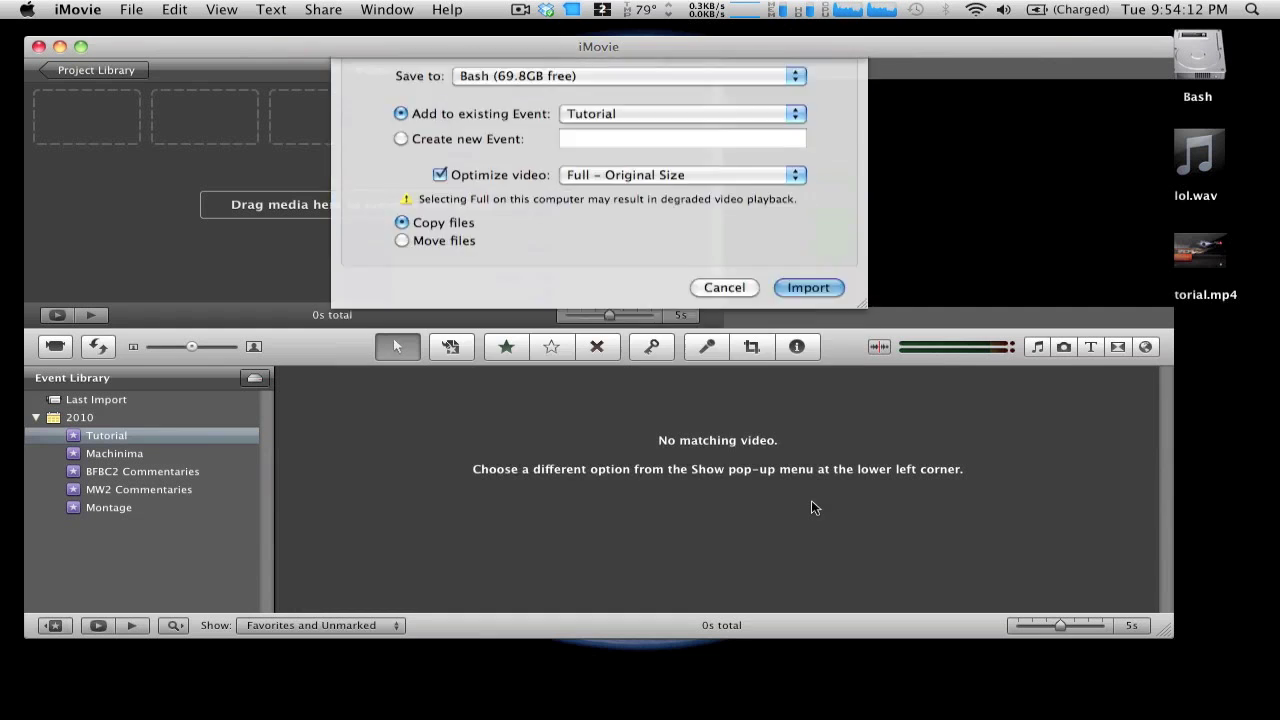
mouse_move(519, 716)
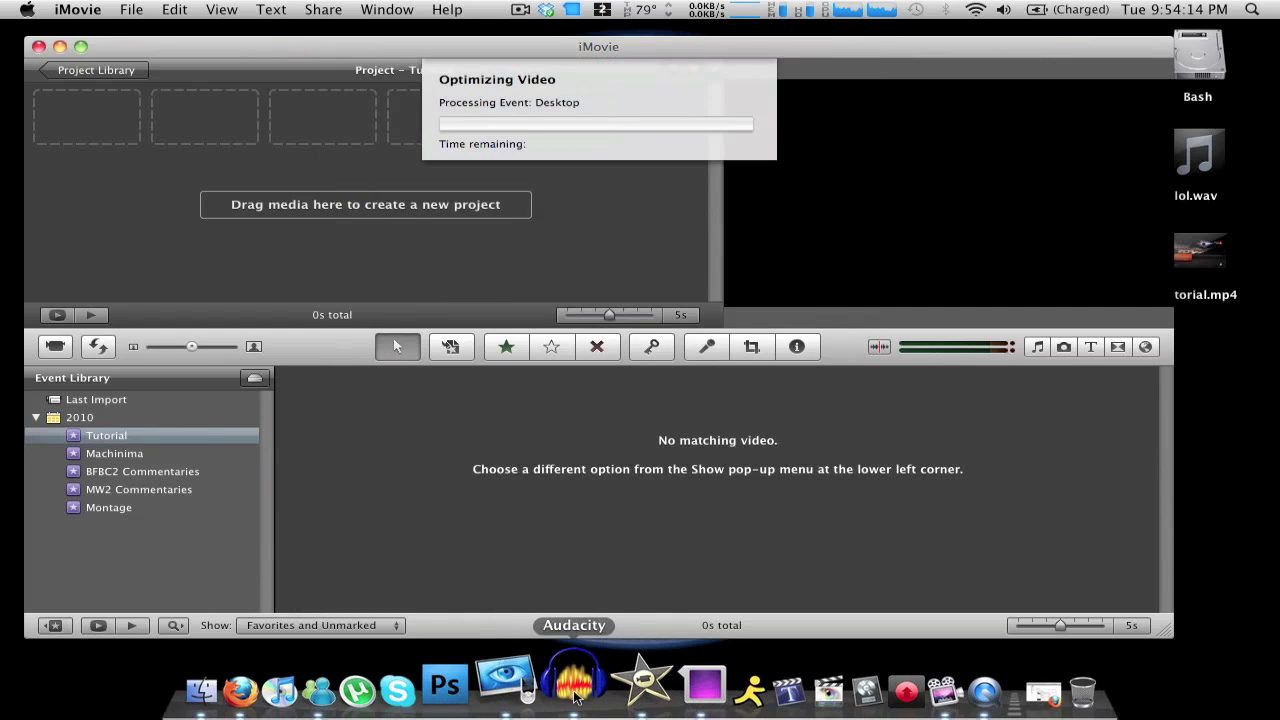
click(576, 695)
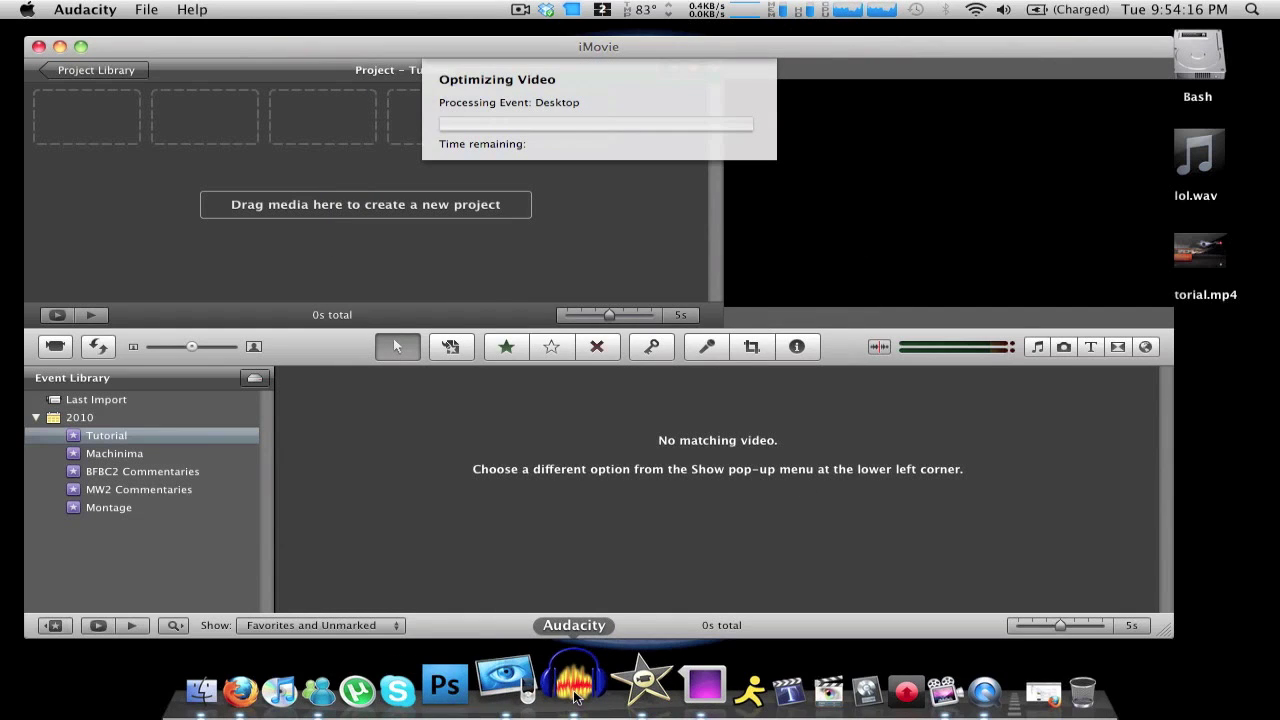
click(146, 9)
click(157, 31)
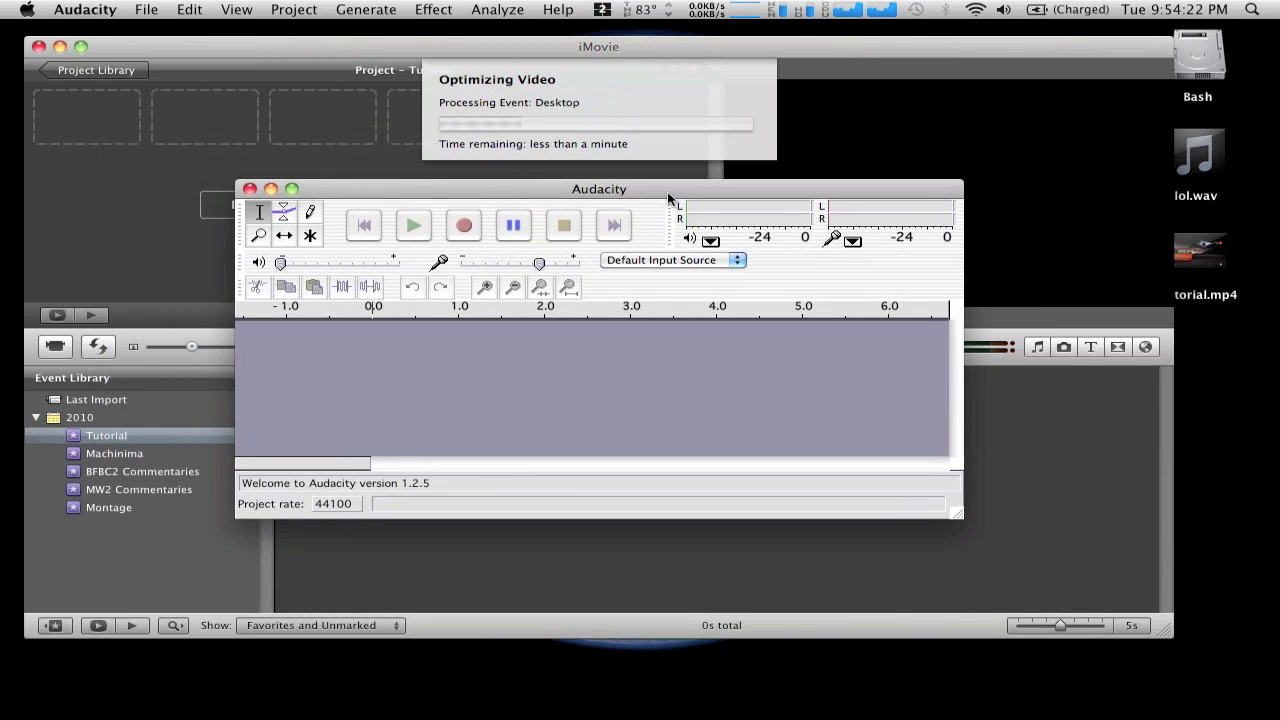
click(446, 230)
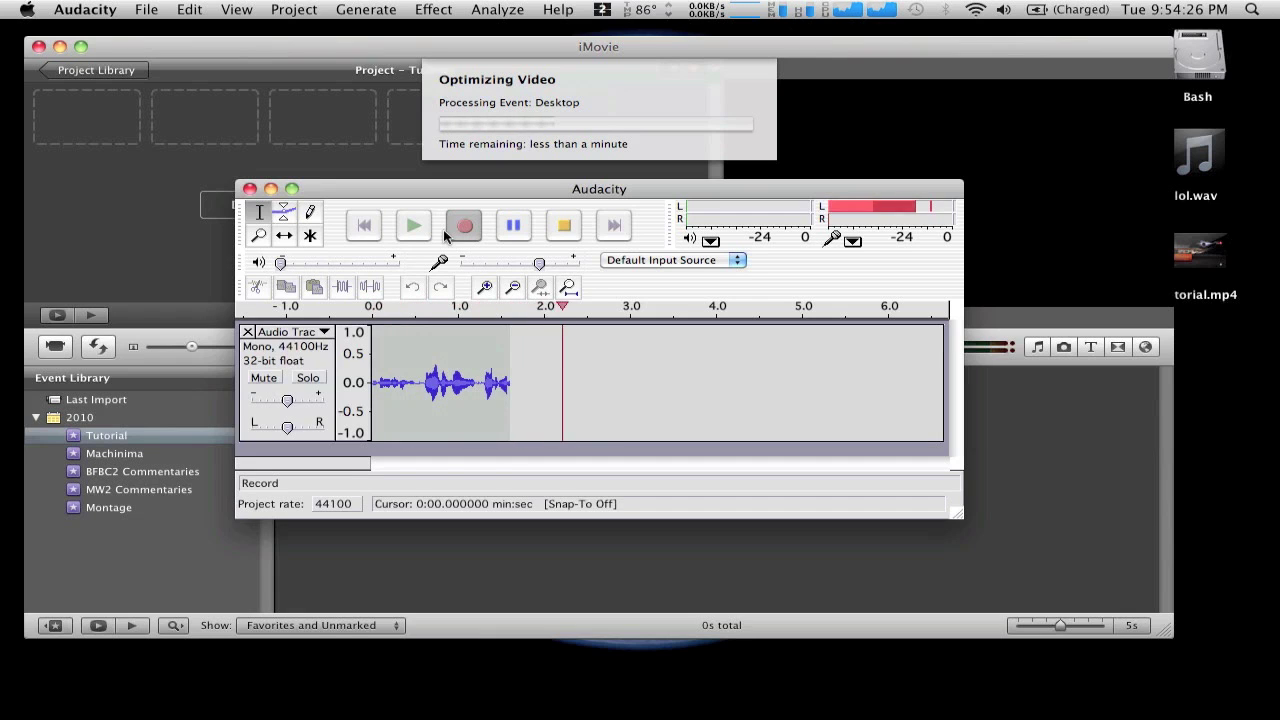
click(553, 224)
click(133, 8)
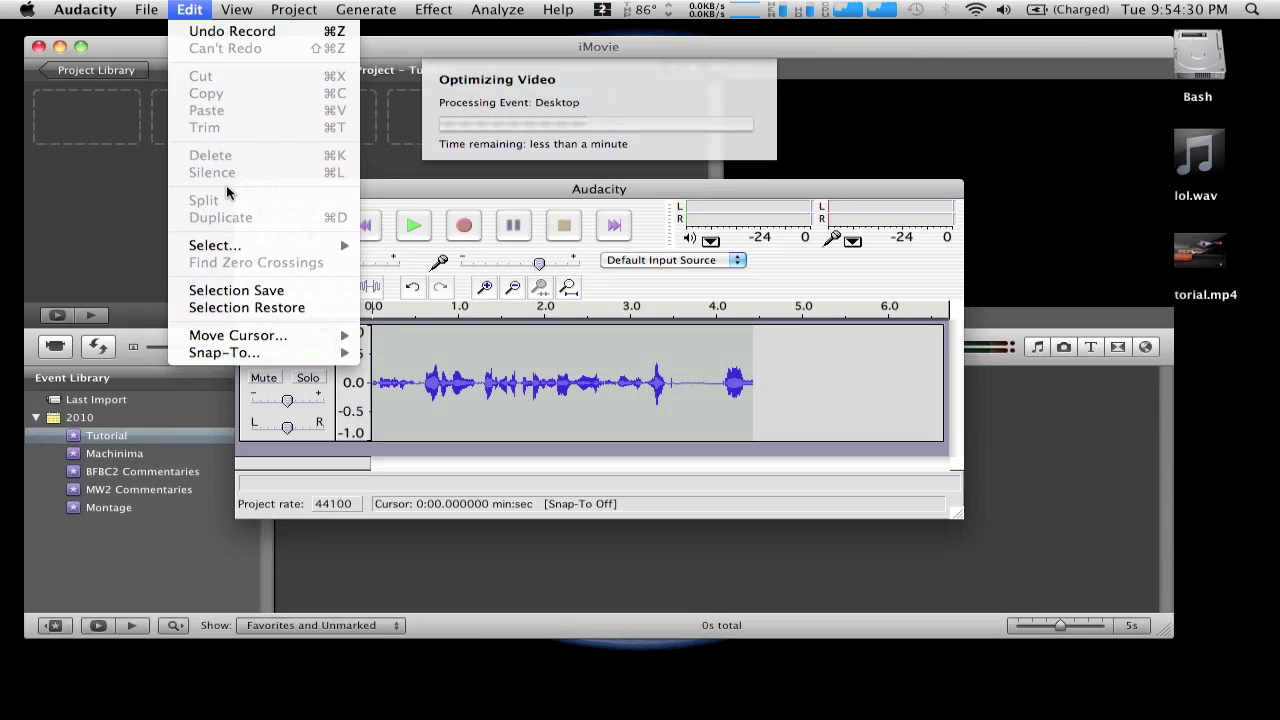
key(Escape)
click(146, 9)
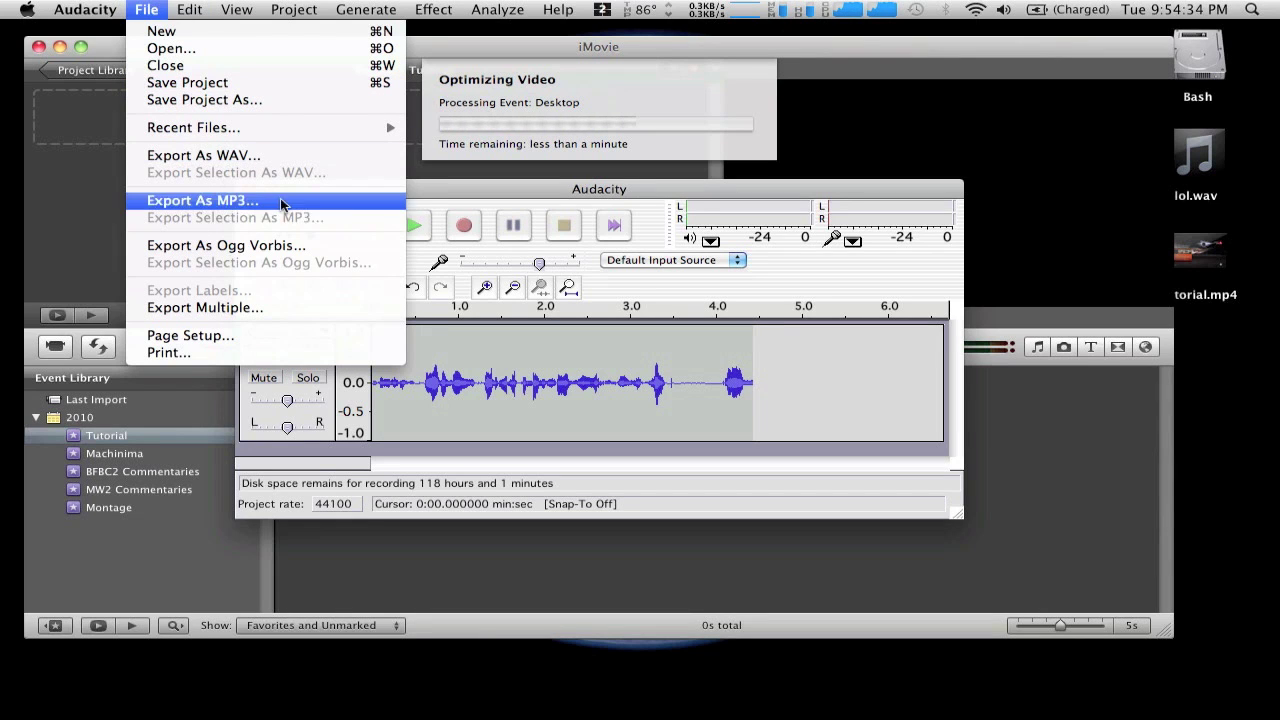
click(202, 200)
click(251, 189)
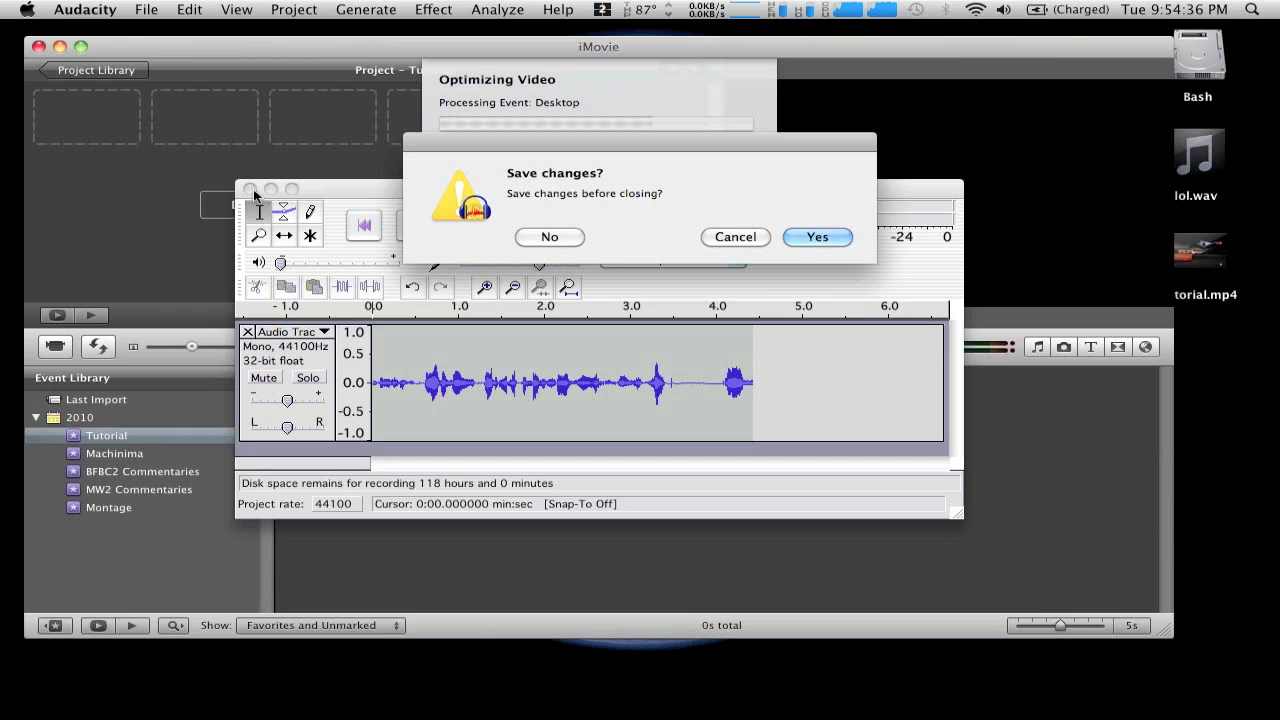
click(535, 235)
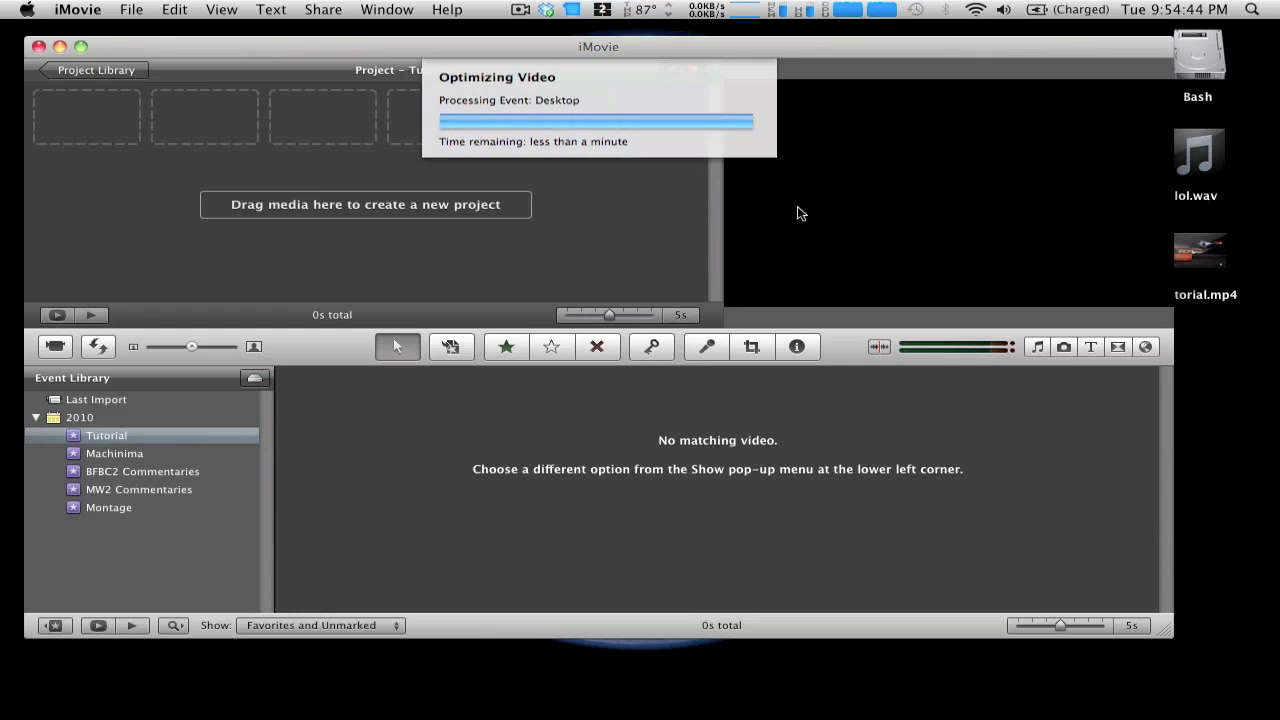
- Mute the computer's sound while iMovie finishes optimizing the import
key(XF86AudioMute)
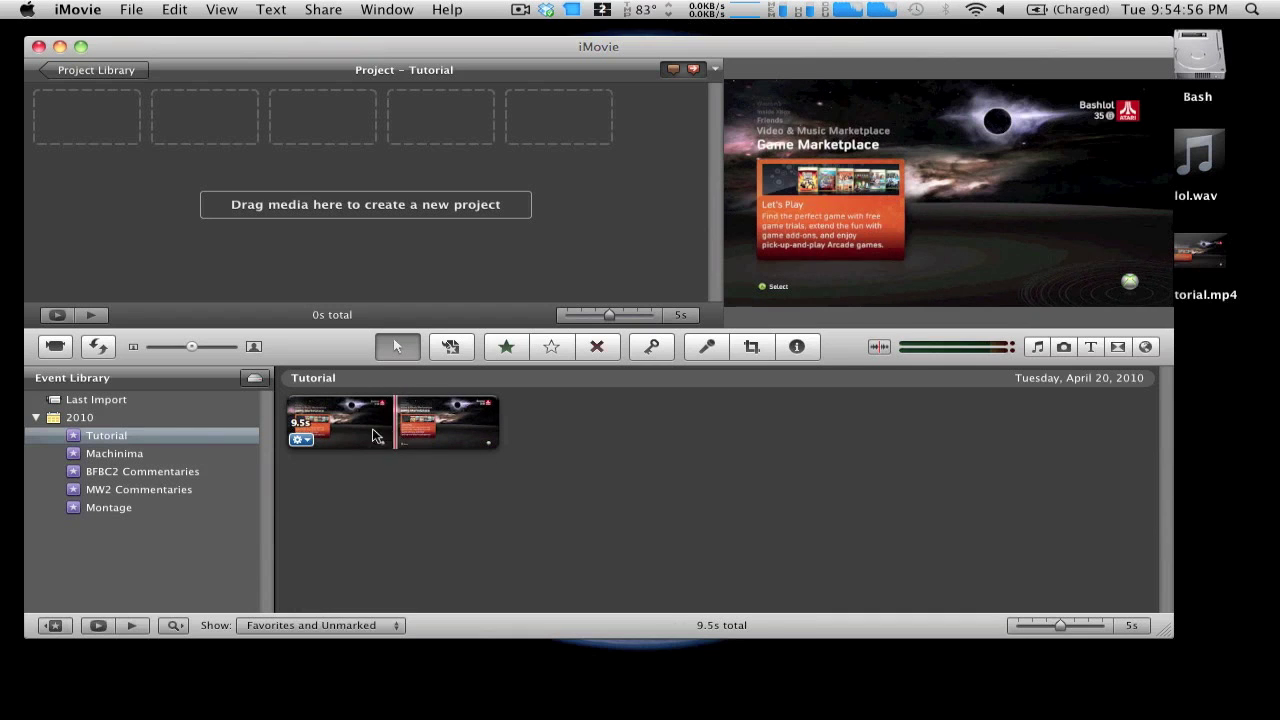
- Drag the first 4.8 seconds of the Tutorial event clip into the empty project
drag(398, 436, 313, 430)
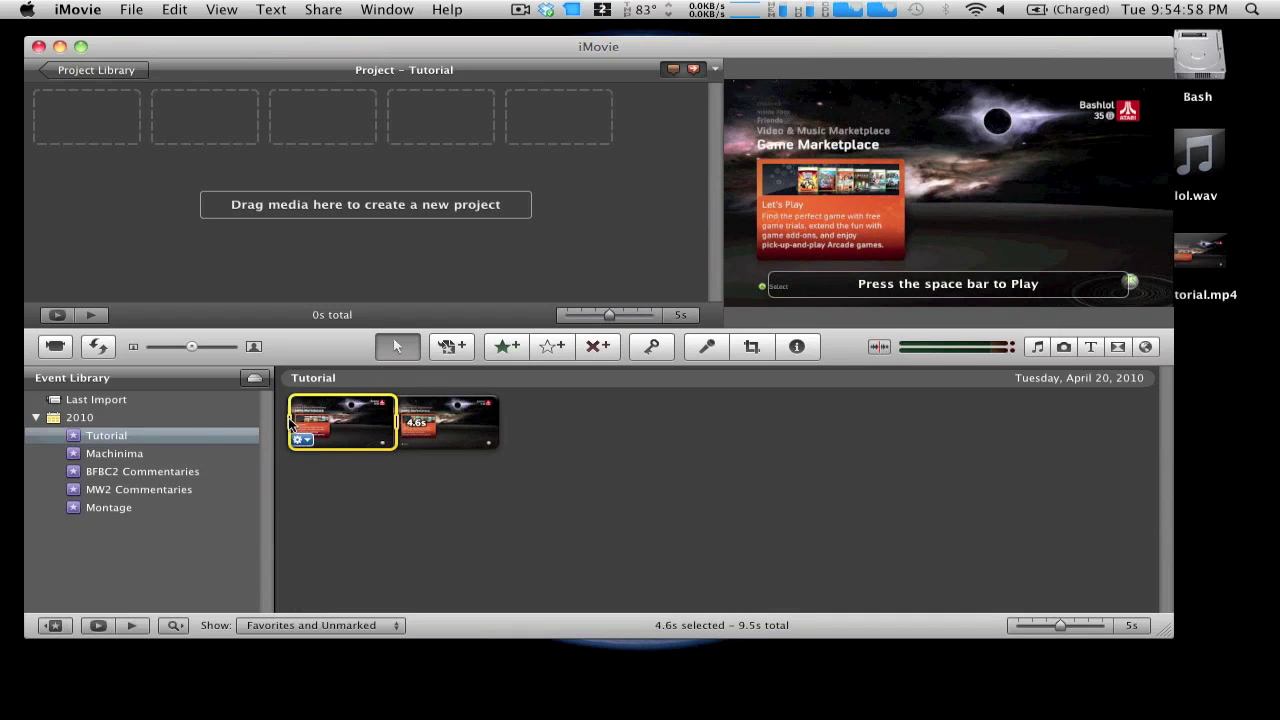
drag(371, 428, 97, 115)
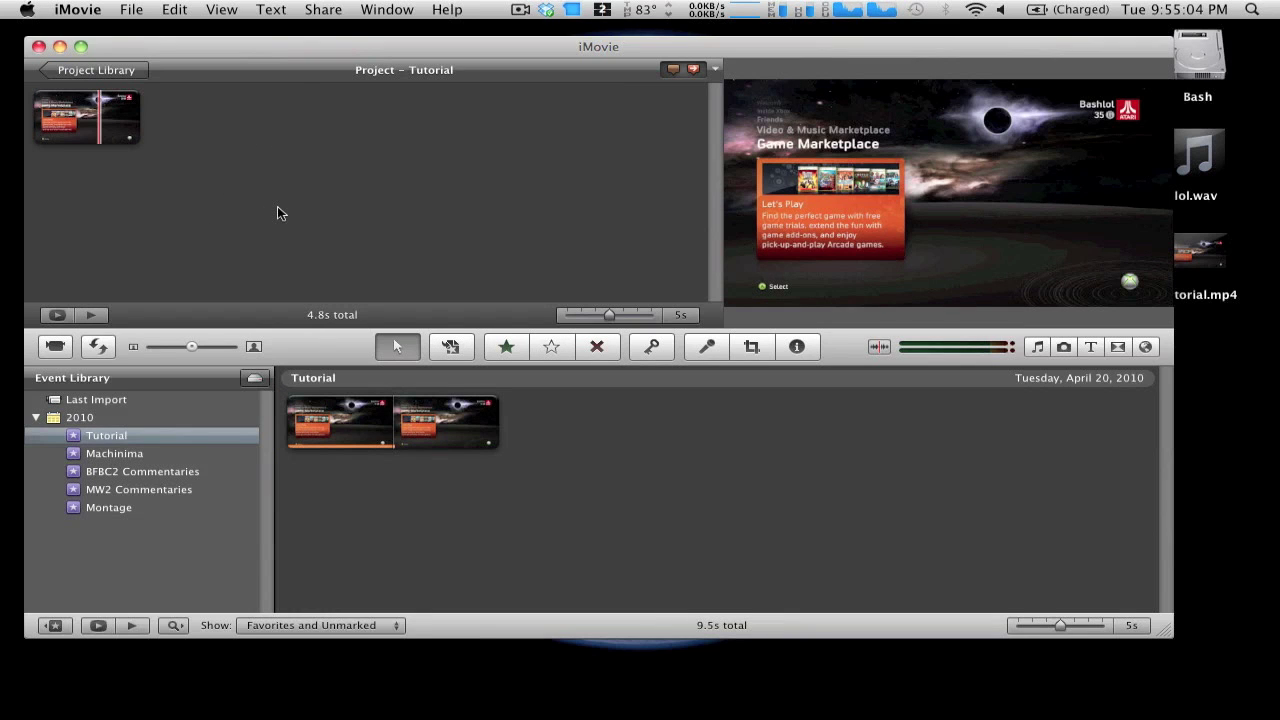
click(387, 9)
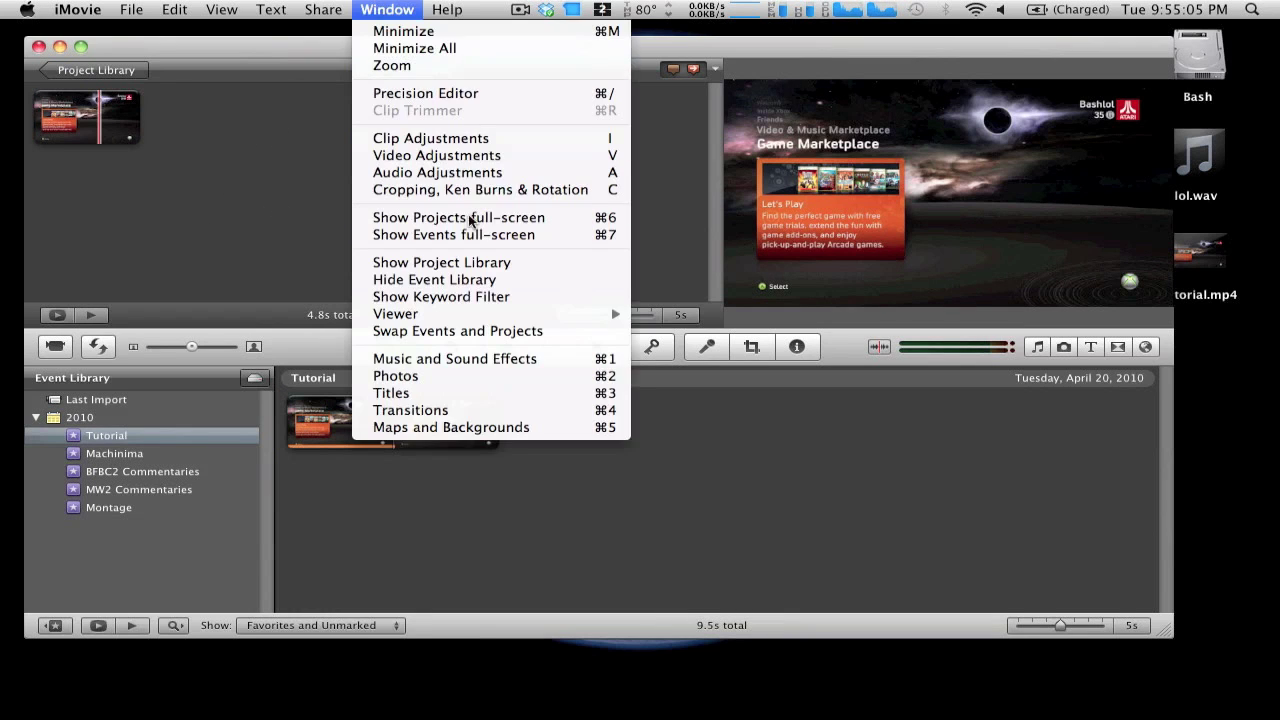
- Add a 4-second Centered title on a Black background showing the channel's YouTube address
click(446, 390)
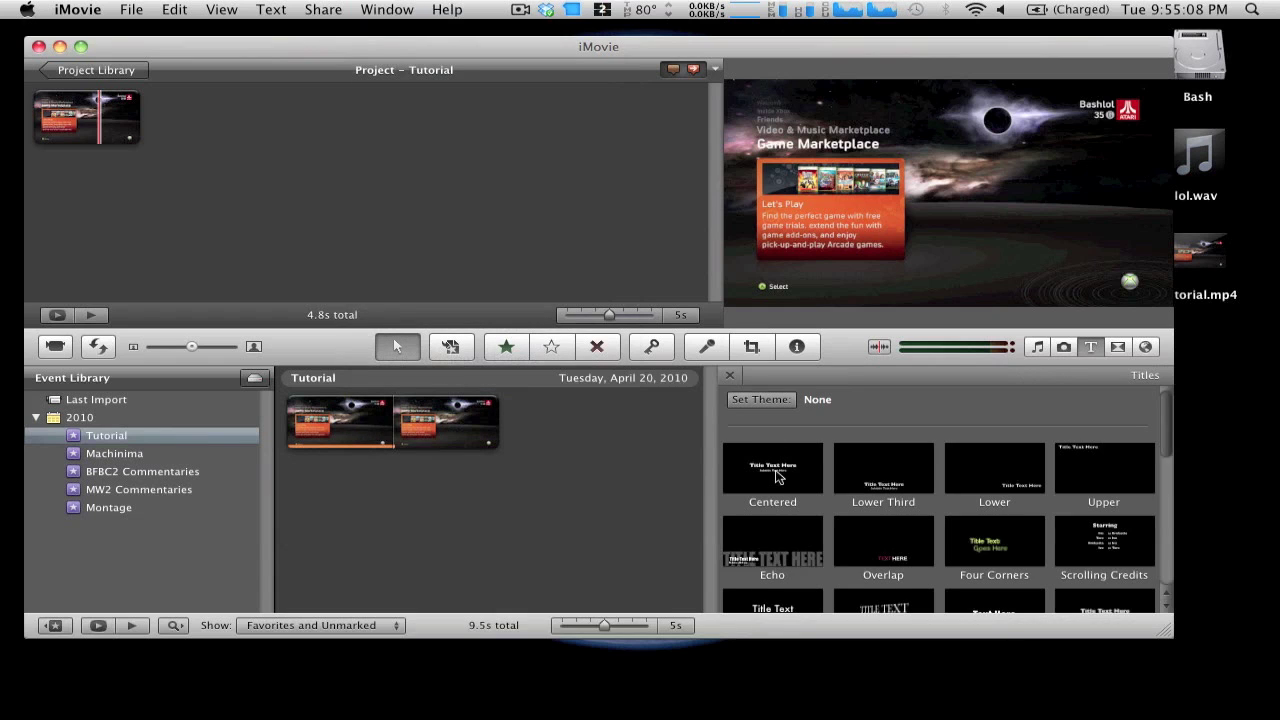
drag(779, 476, 291, 160)
click(290, 262)
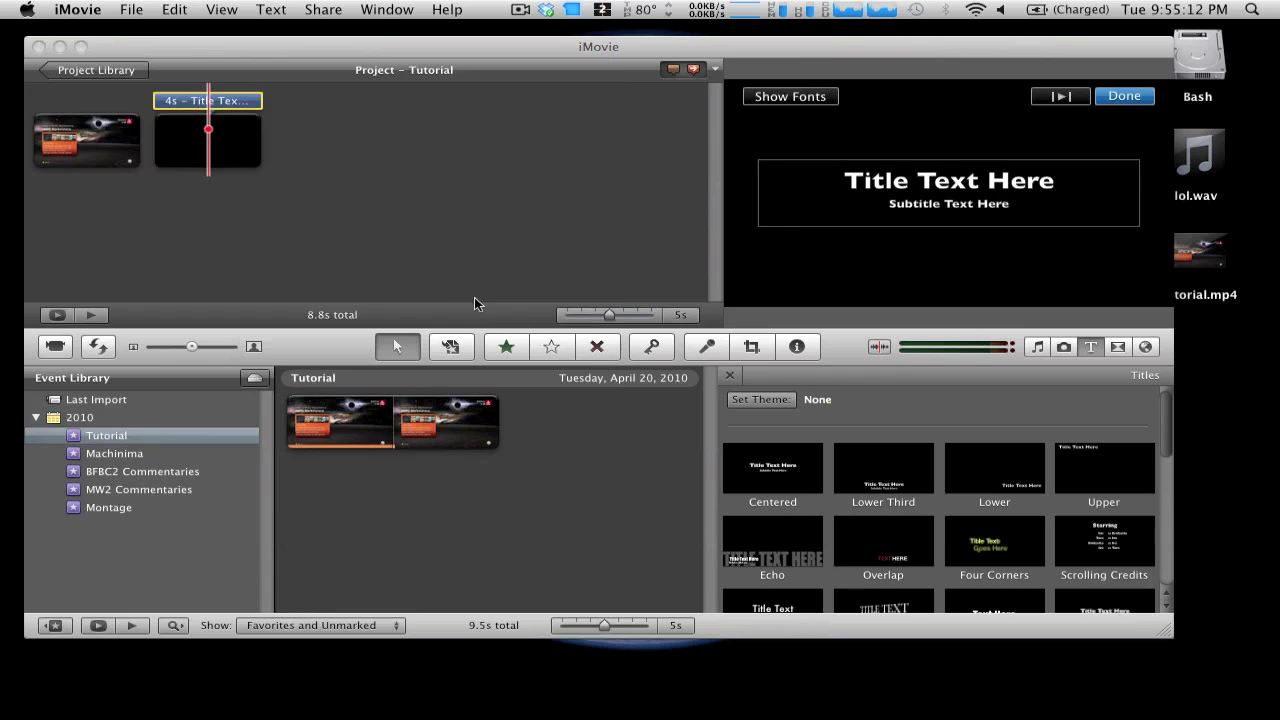
text(youtu)
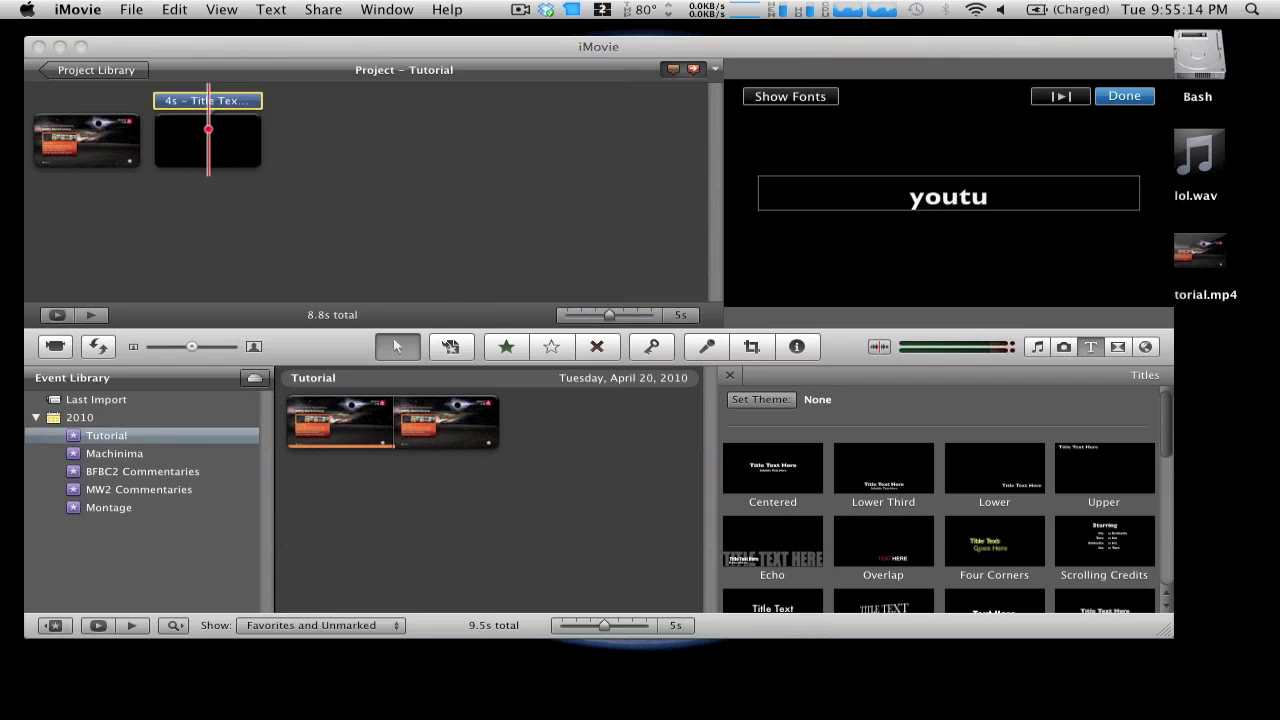
text(be.com/ibashtv)
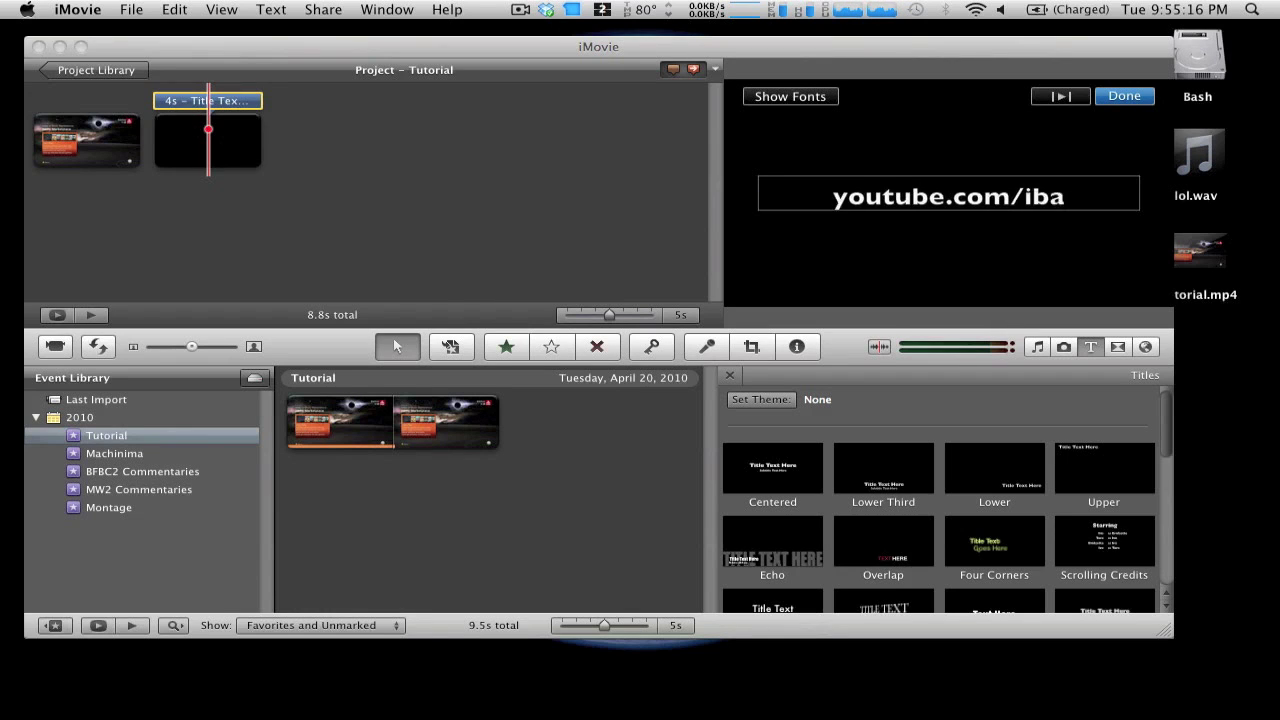
click(457, 167)
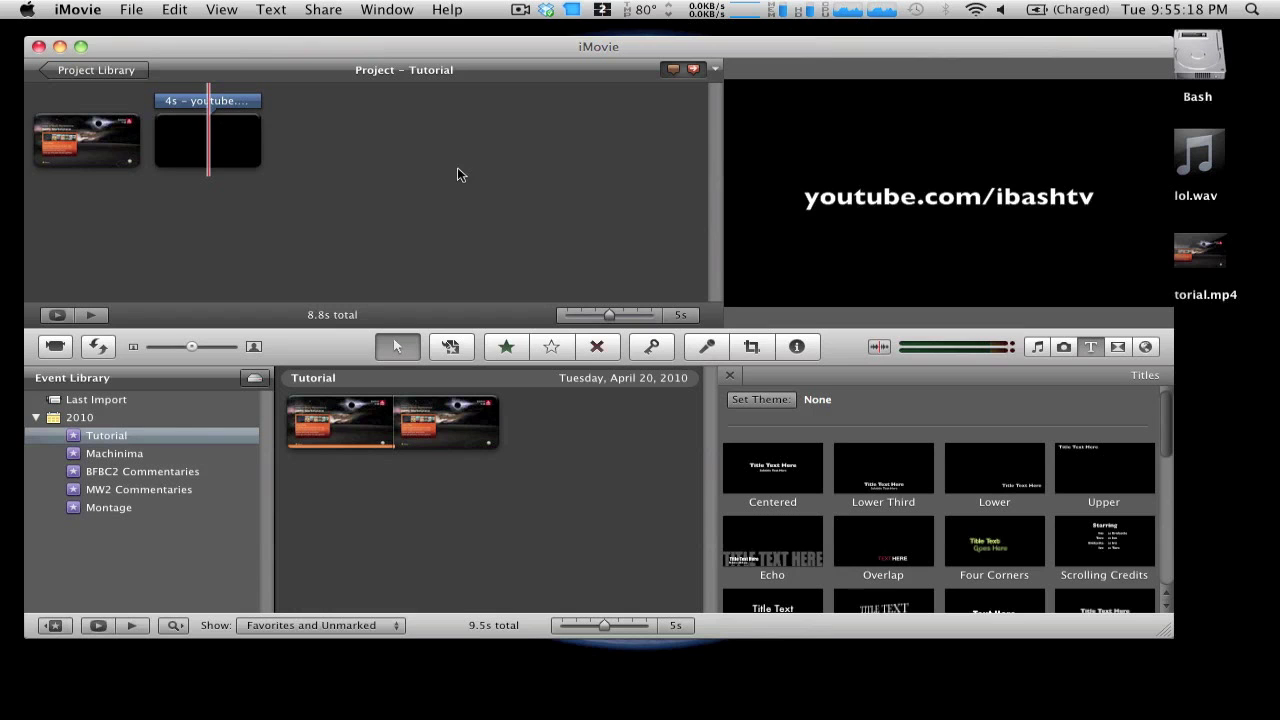
click(369, 10)
click(369, 10)
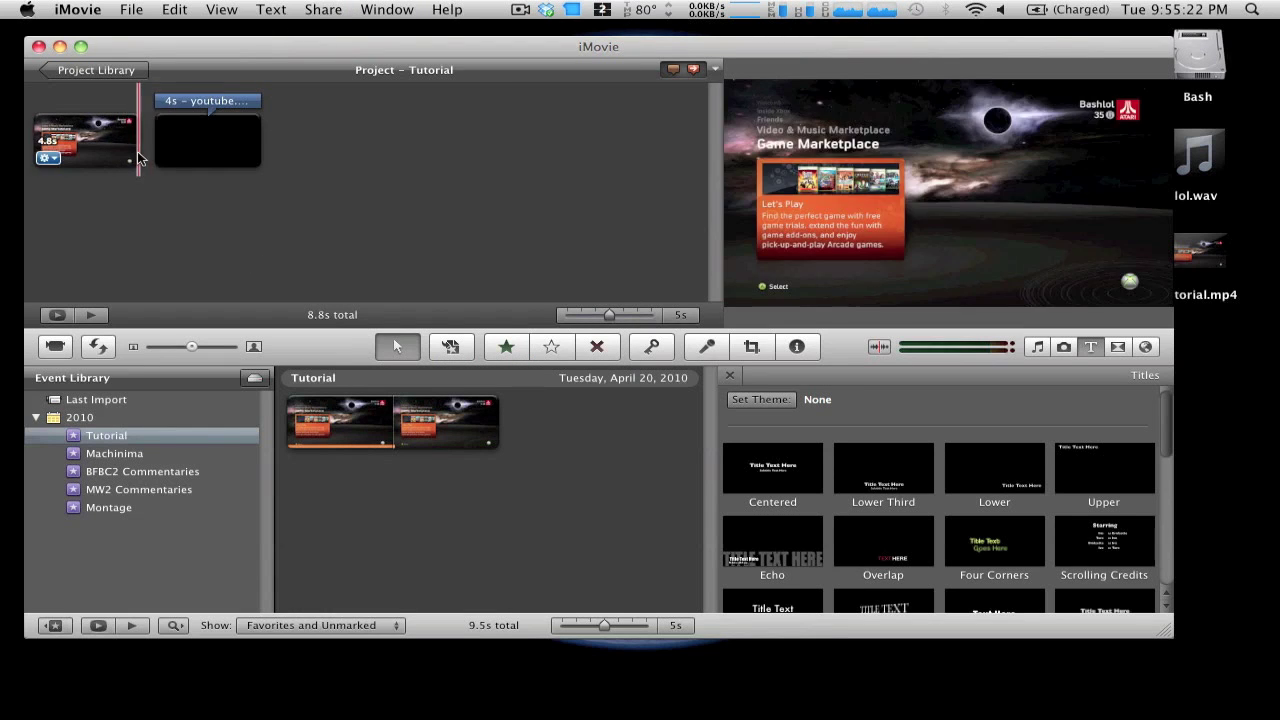
click(386, 10)
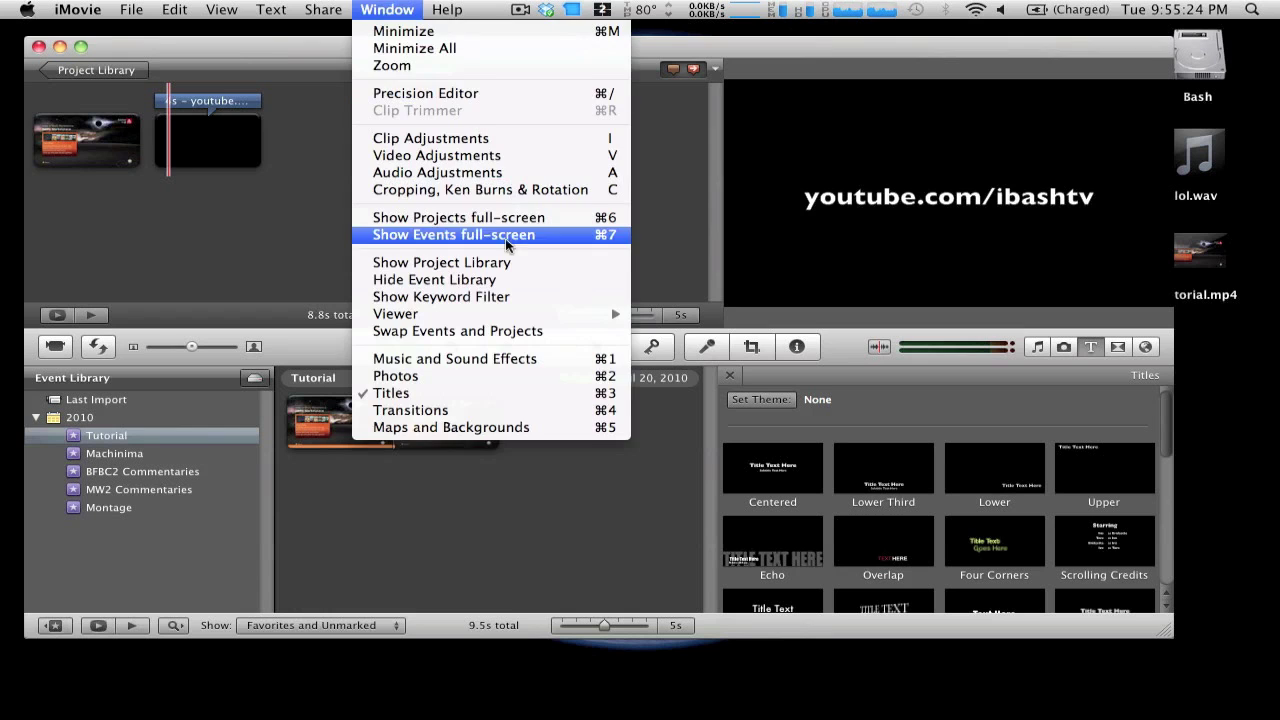
- Insert a Cross Dissolve between the Xbox clip and the title, then play from the beginning
click(455, 411)
drag(804, 465, 170, 139)
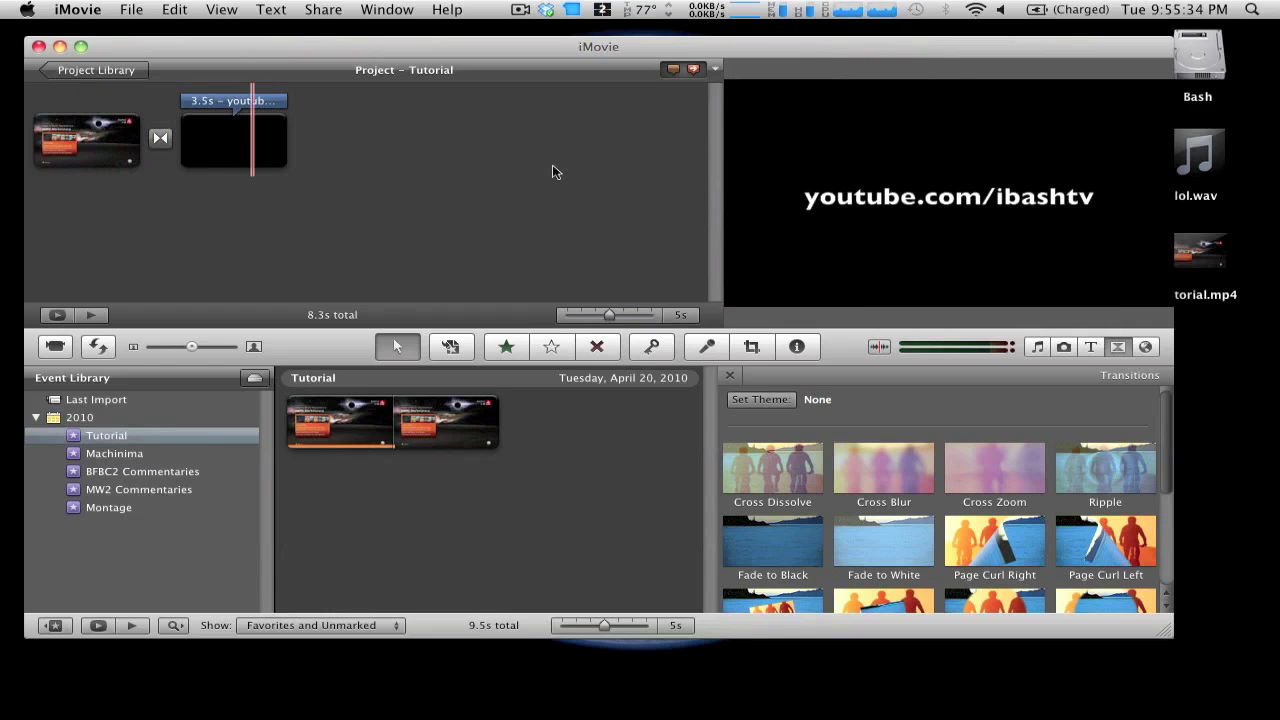
click(89, 315)
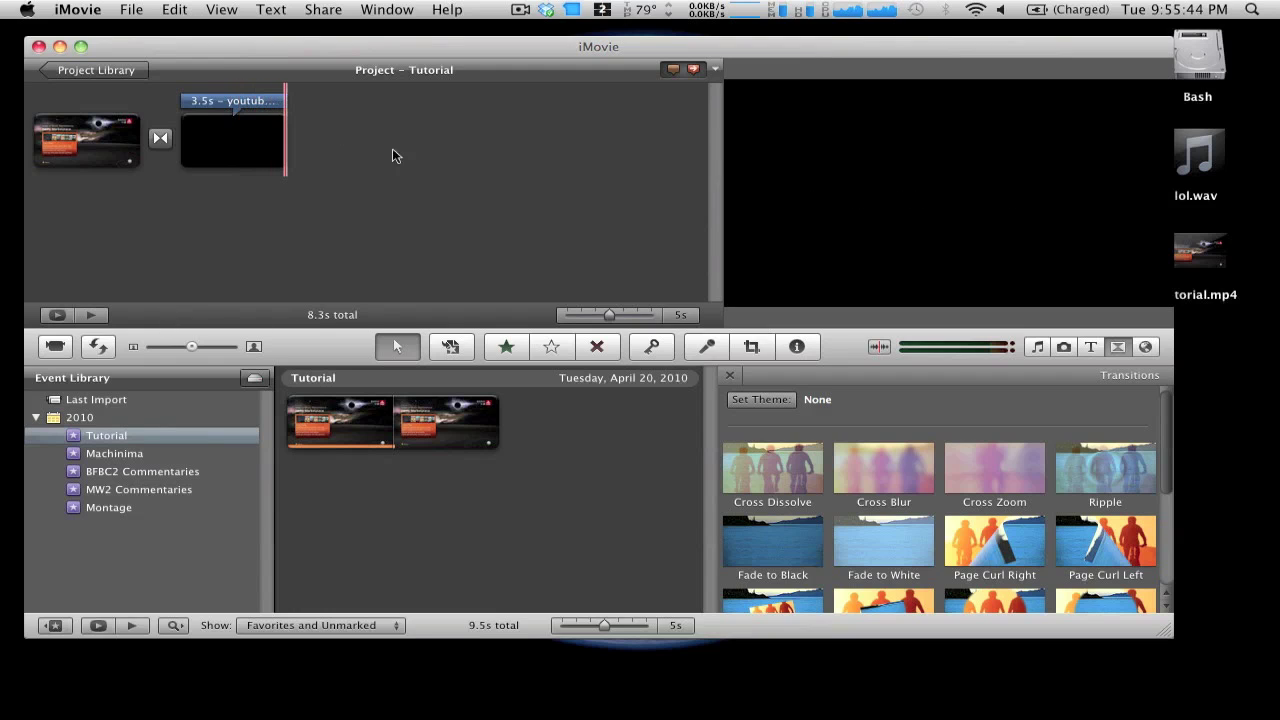
- Cancel out of Export Movie, then drop lol.wav as background audio under the opening Xbox clip
click(327, 9)
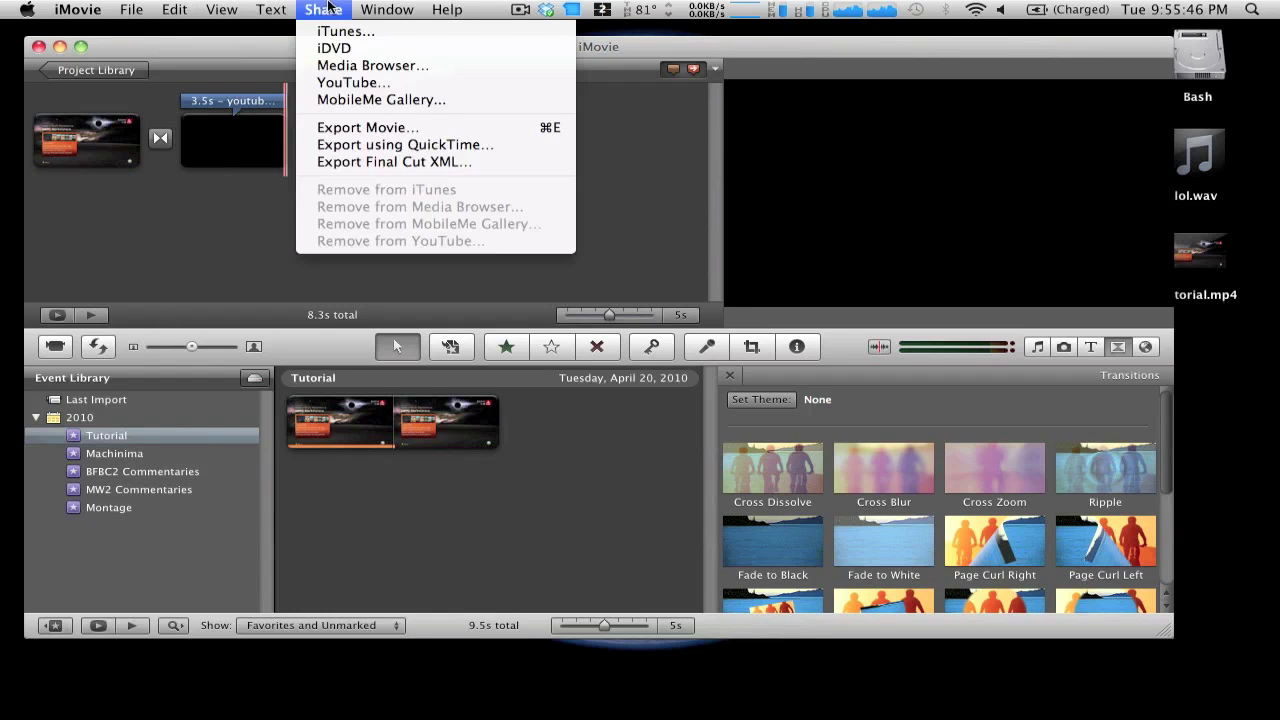
click(402, 125)
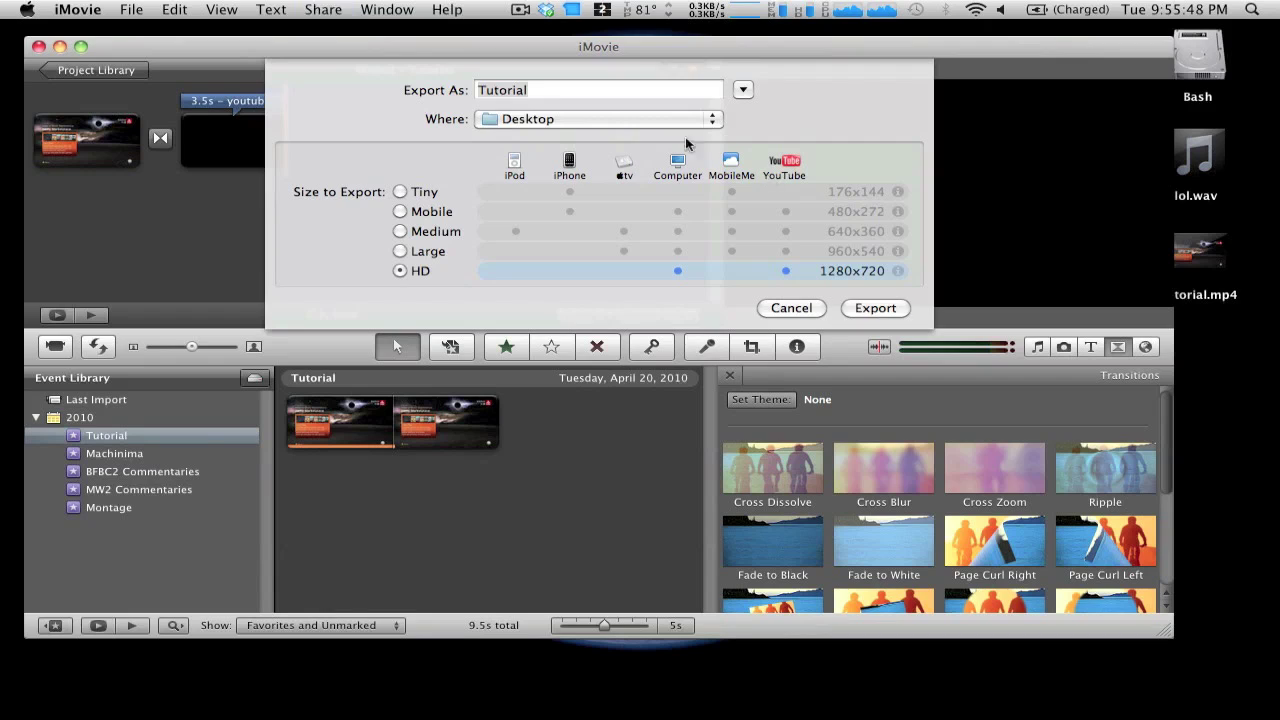
click(791, 307)
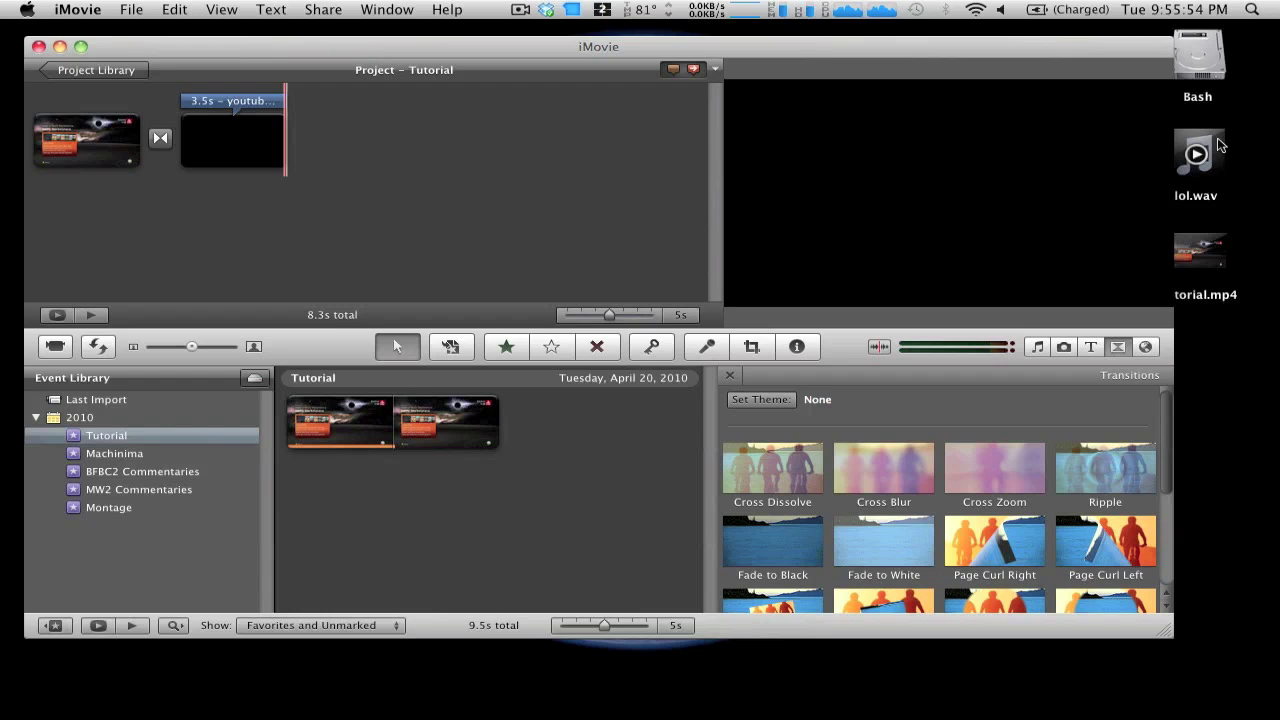
key(backslash)
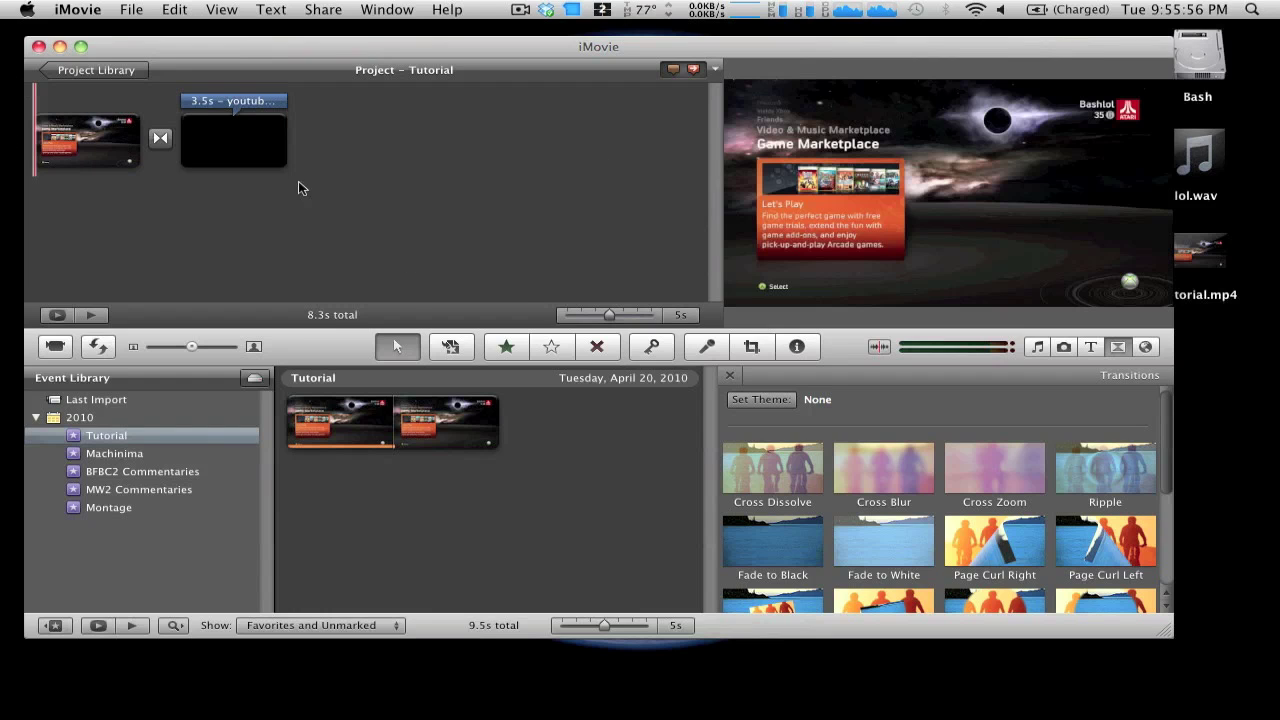
drag(1200, 155, 348, 179)
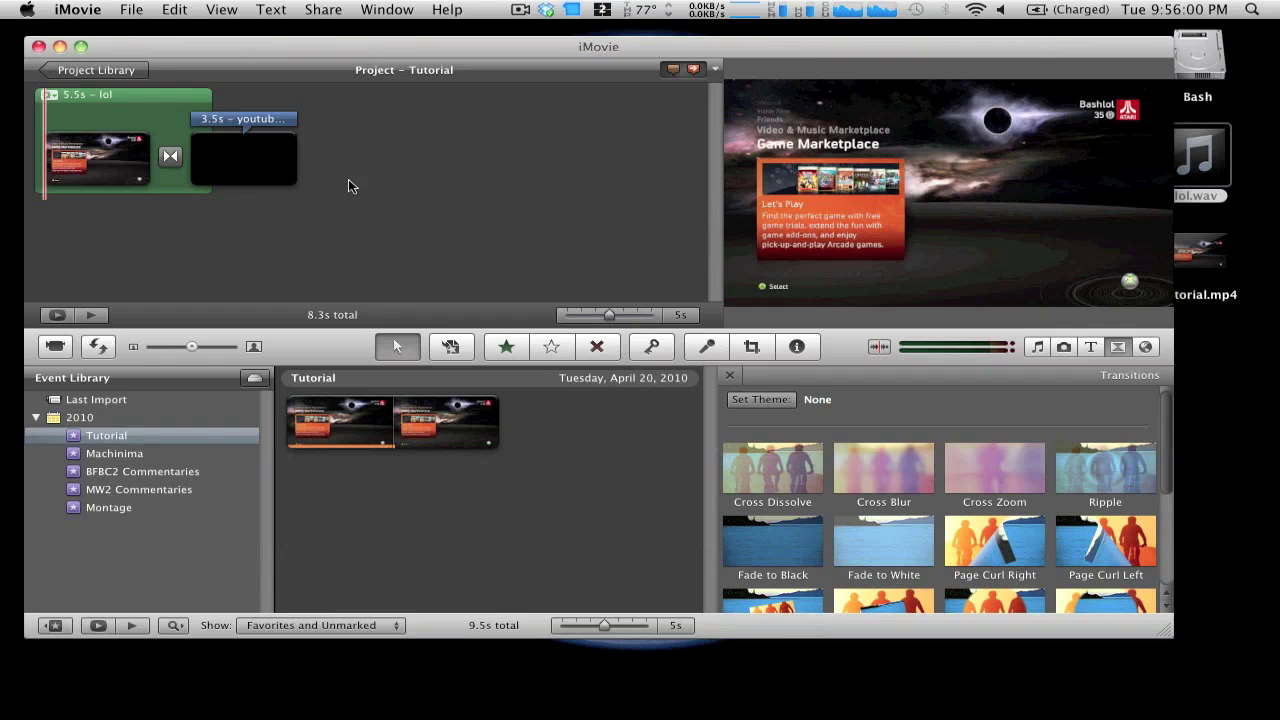
- Export the project from iMovie as Tutorial at HD 1280x720 to the Desktop
click(328, 12)
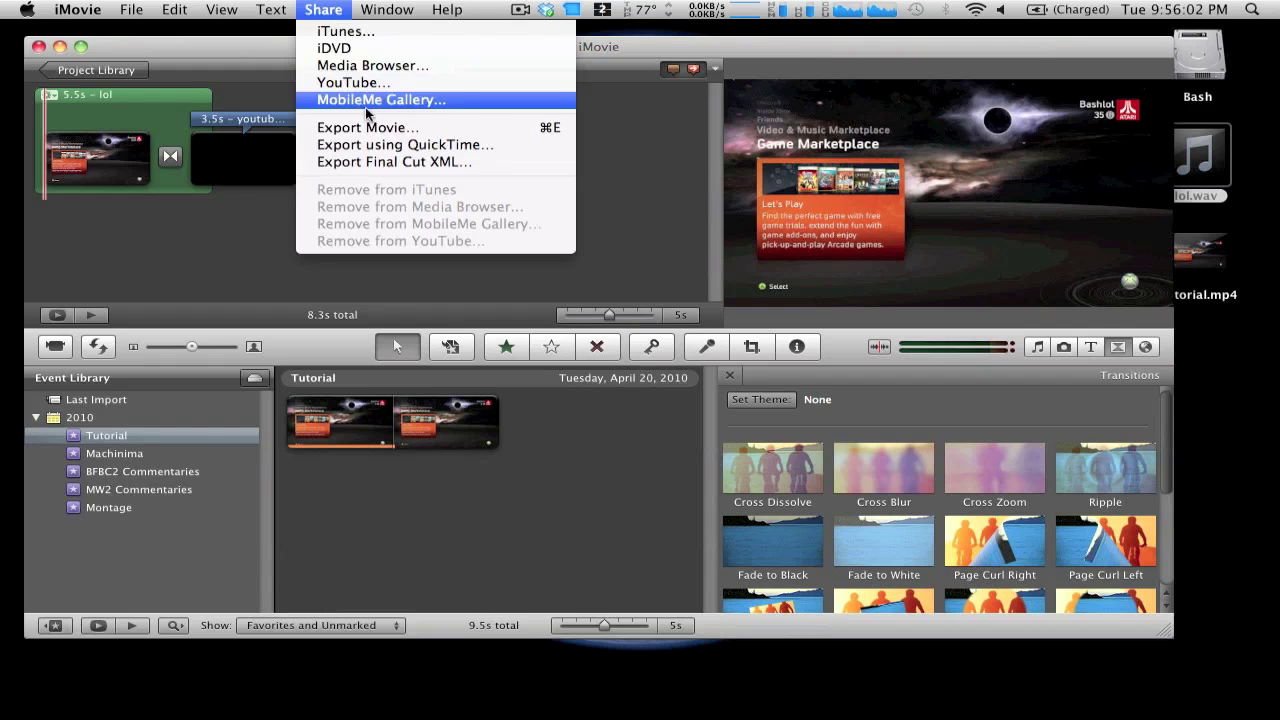
click(368, 128)
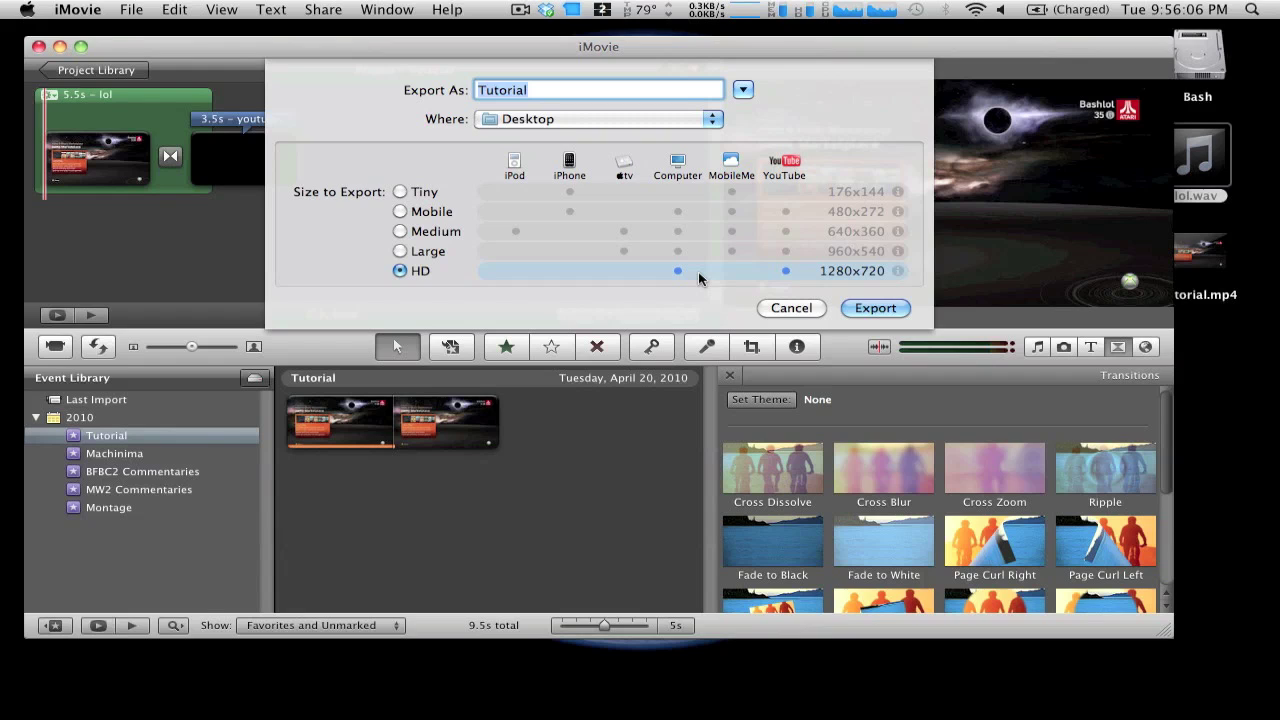
click(868, 309)
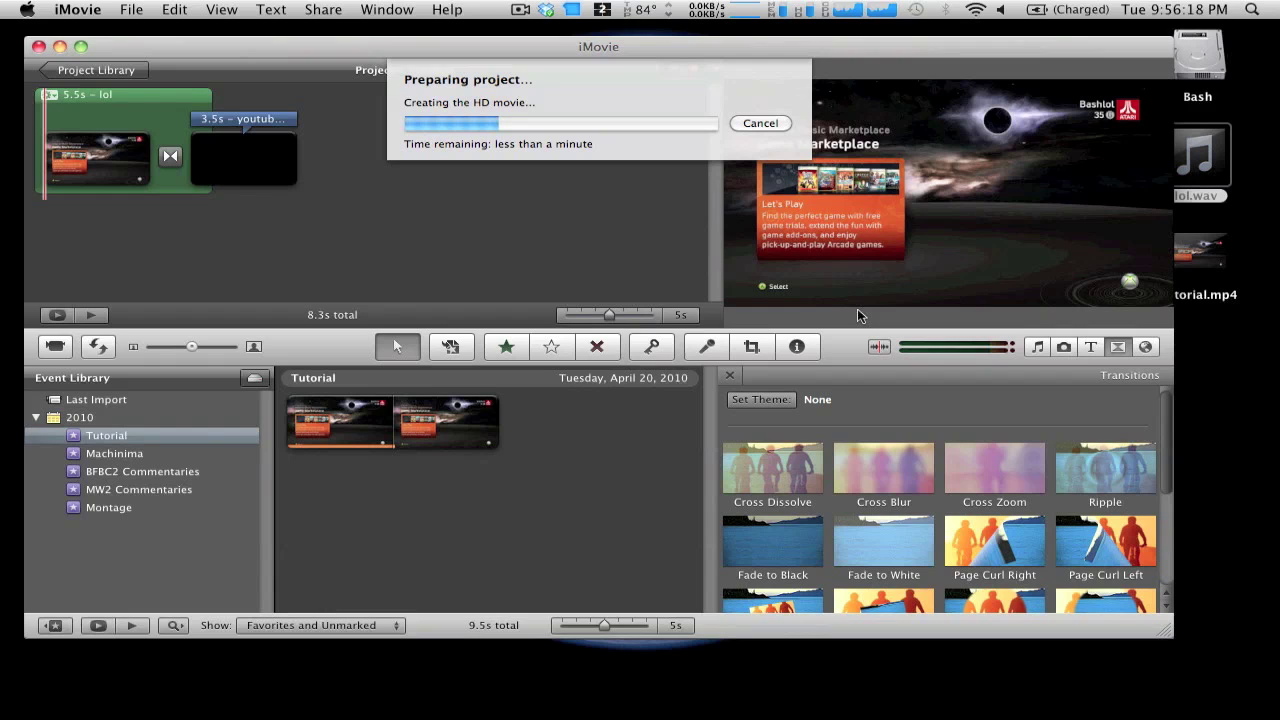
mouse_move(571, 705)
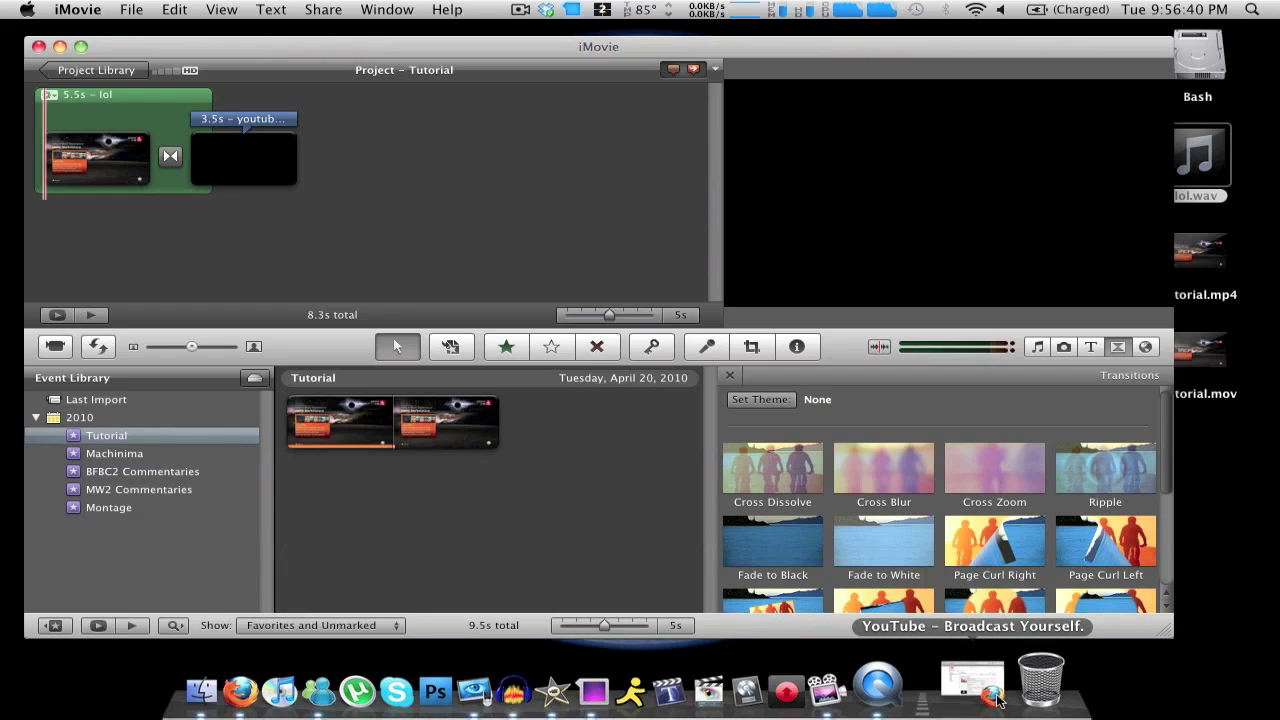
- Start uploading Tutorial.mov from the Desktop to YouTube in Firefox
click(997, 690)
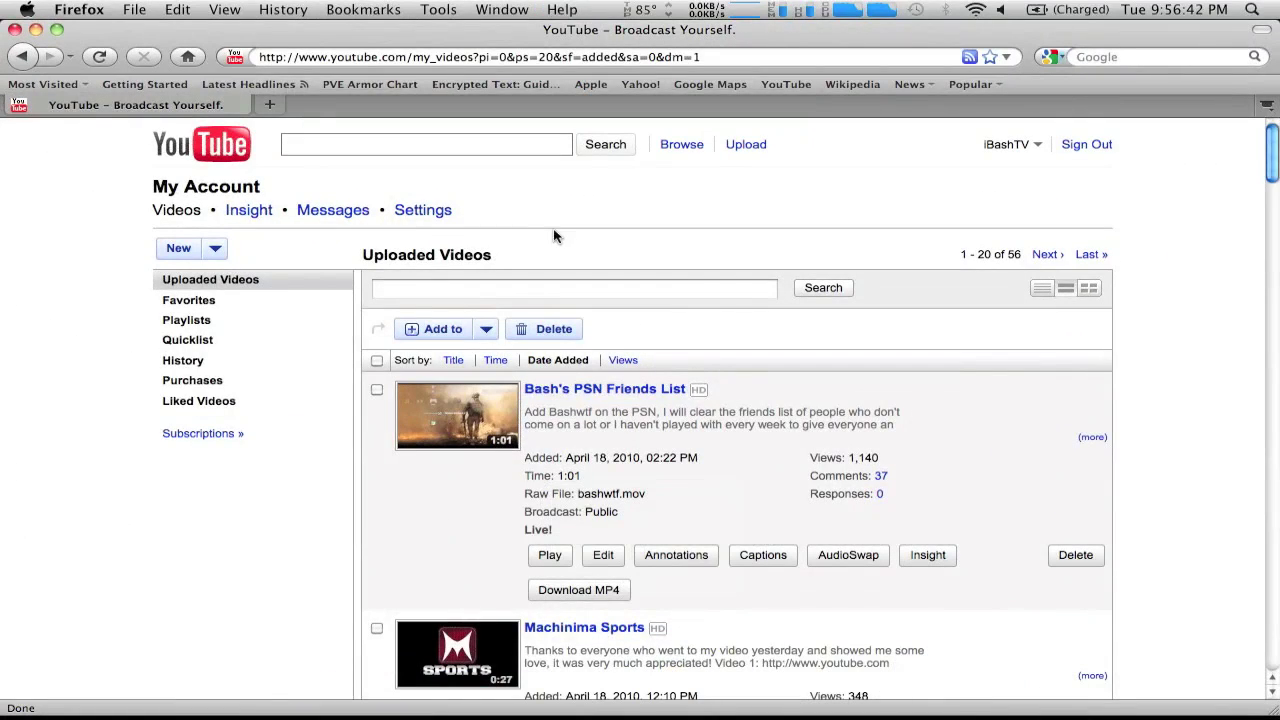
click(737, 152)
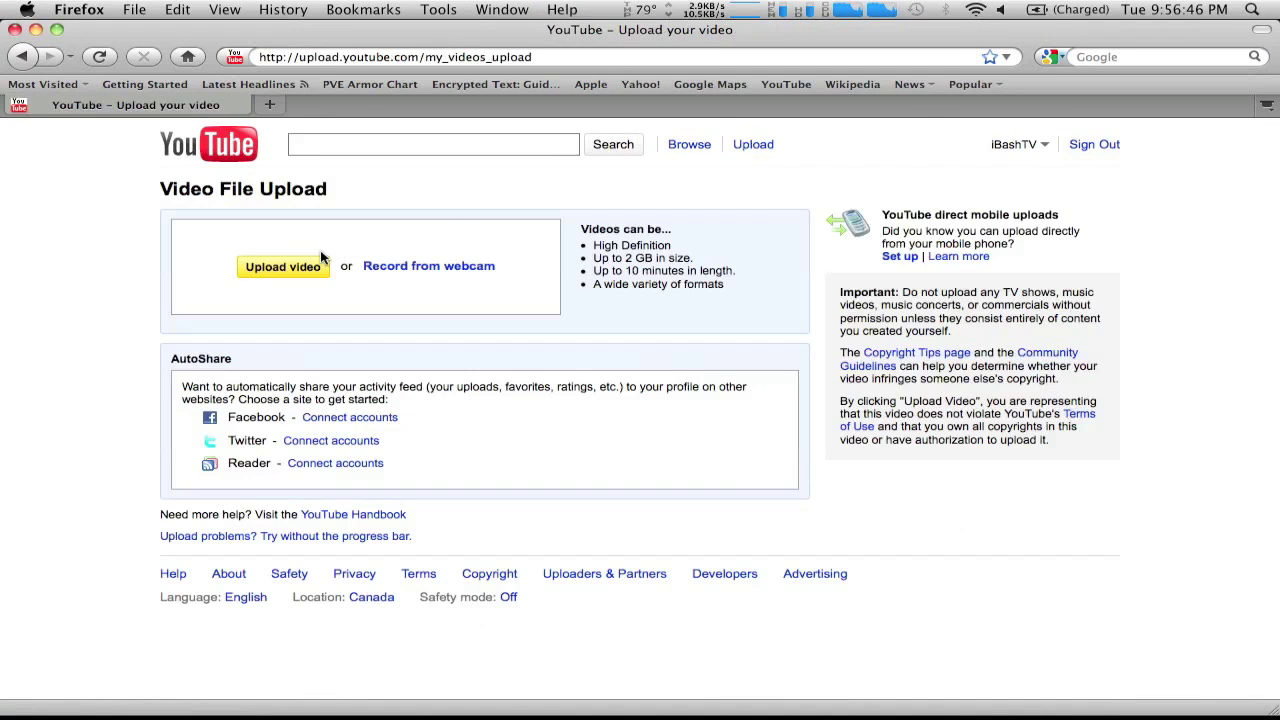
click(259, 274)
click(636, 203)
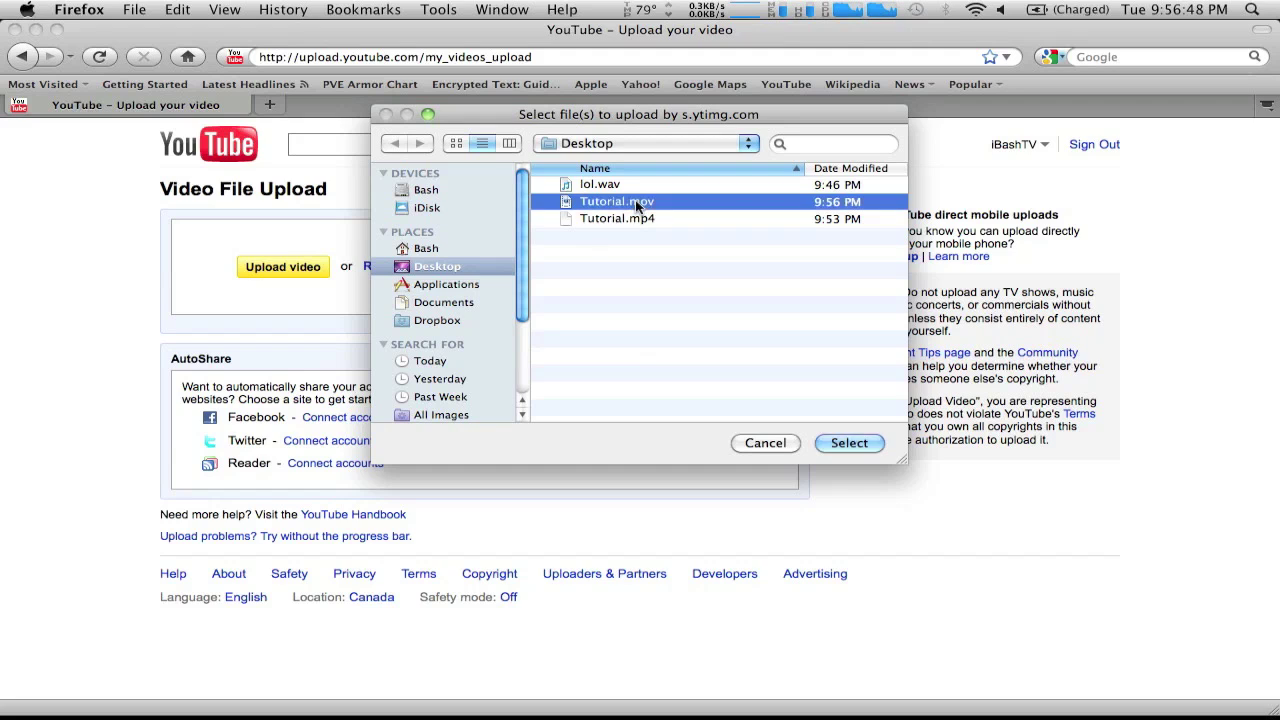
click(849, 443)
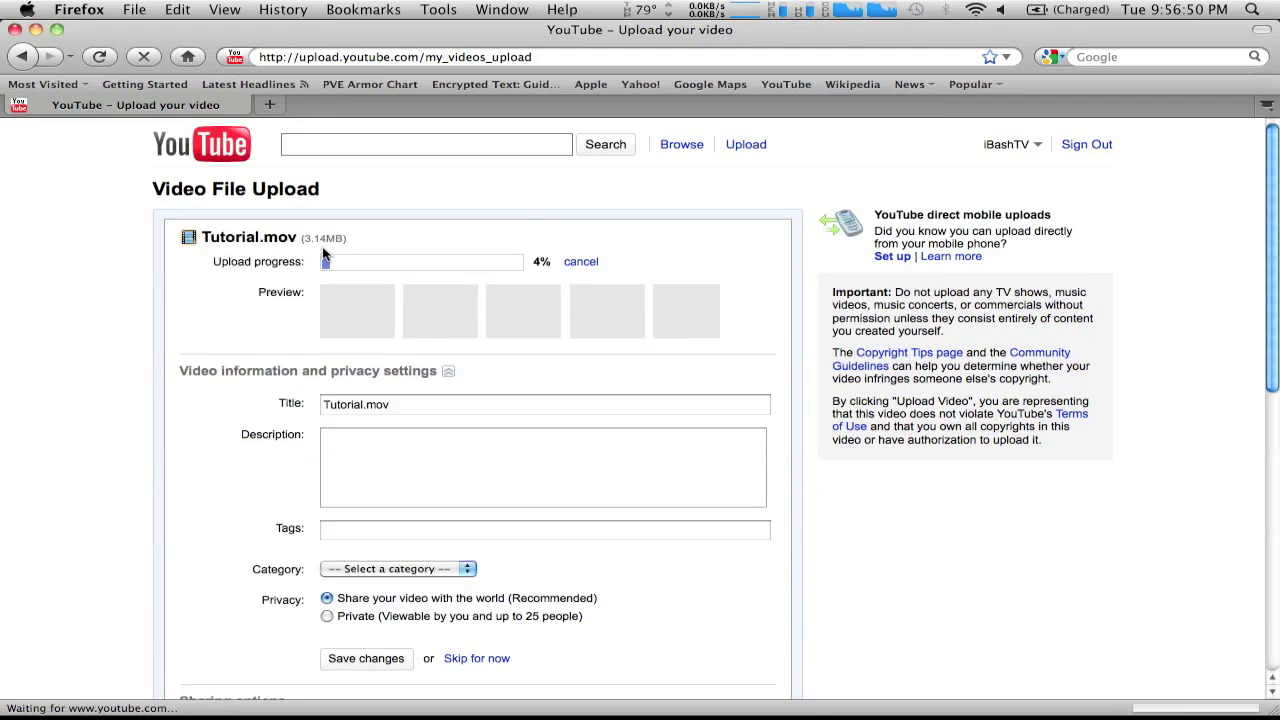
- Edit the video's title to Tutorial and go through the description and tags fields
click(403, 414)
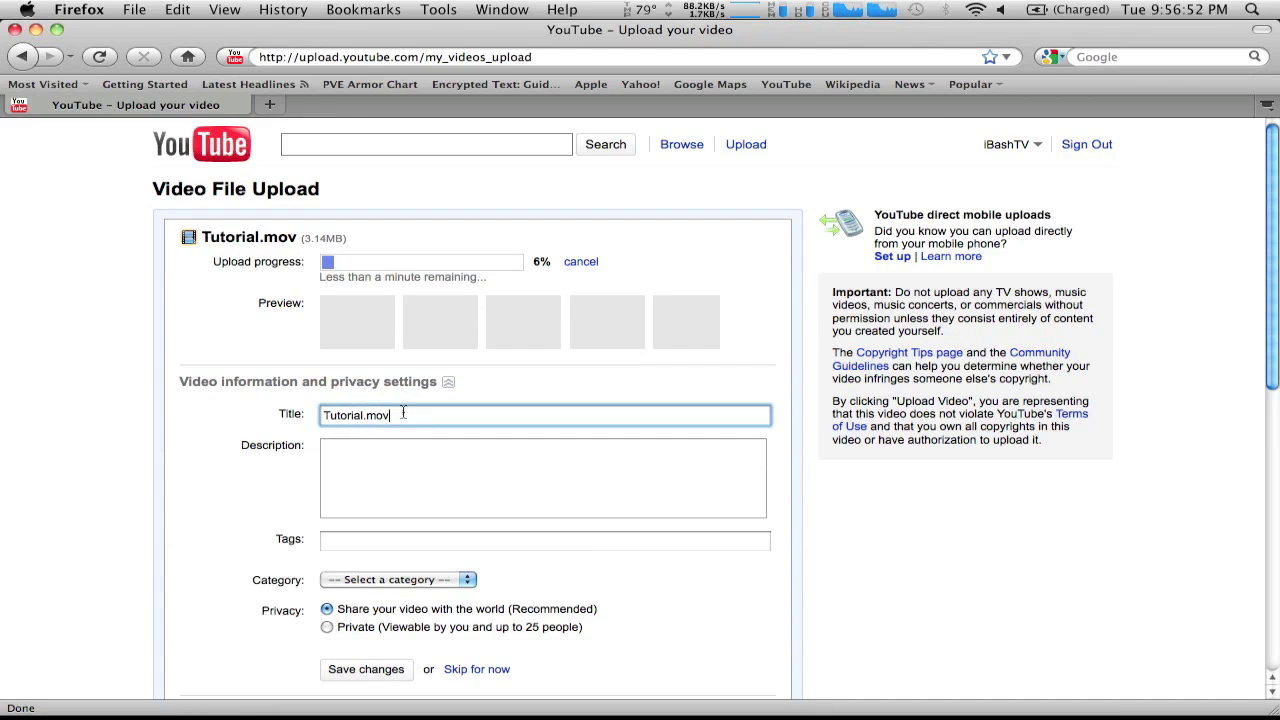
click(340, 448)
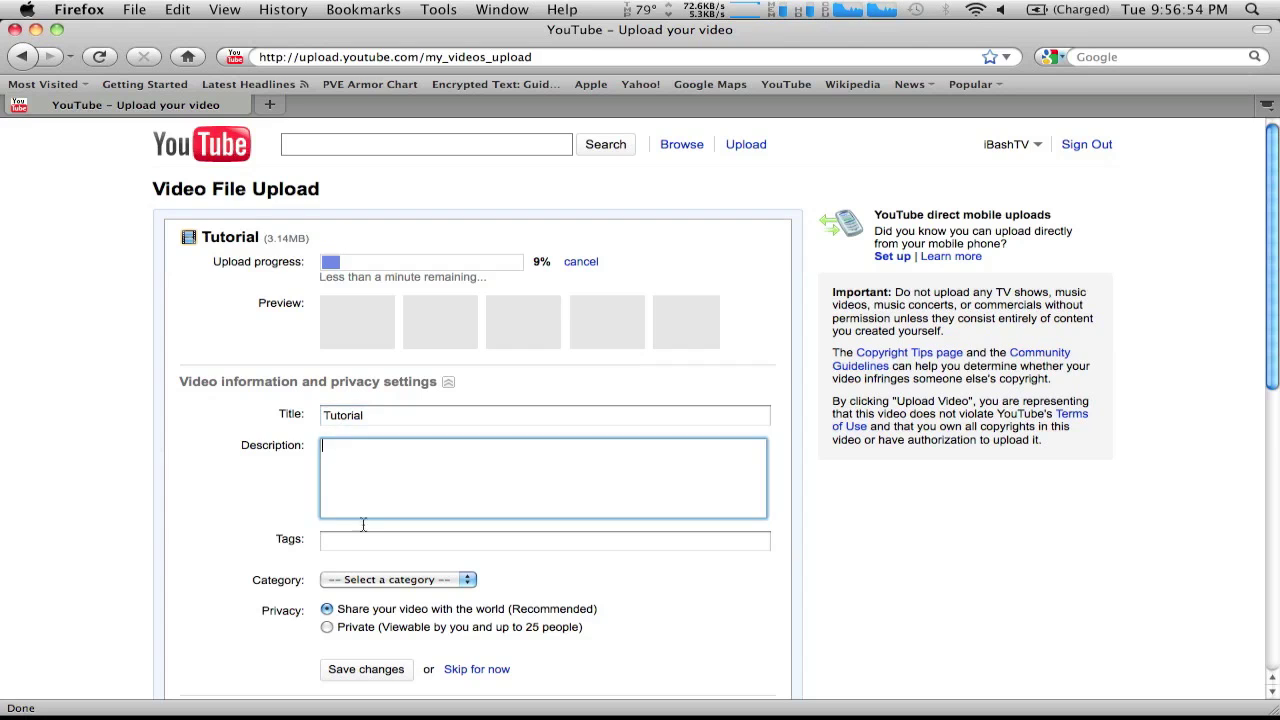
click(360, 537)
click(90, 483)
scroll(90, 483, down, 3)
- Set the video's privacy to Private, save the changes, and minimize Firefox
click(358, 449)
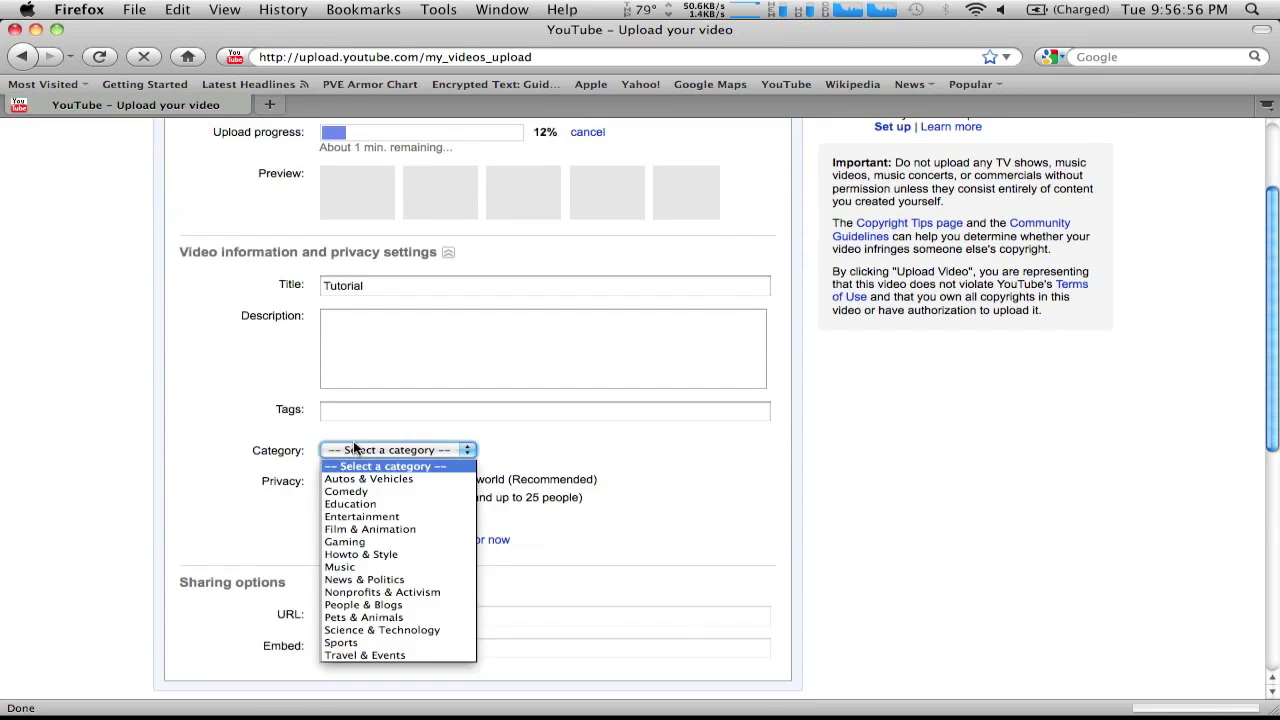
click(324, 443)
click(326, 497)
click(337, 539)
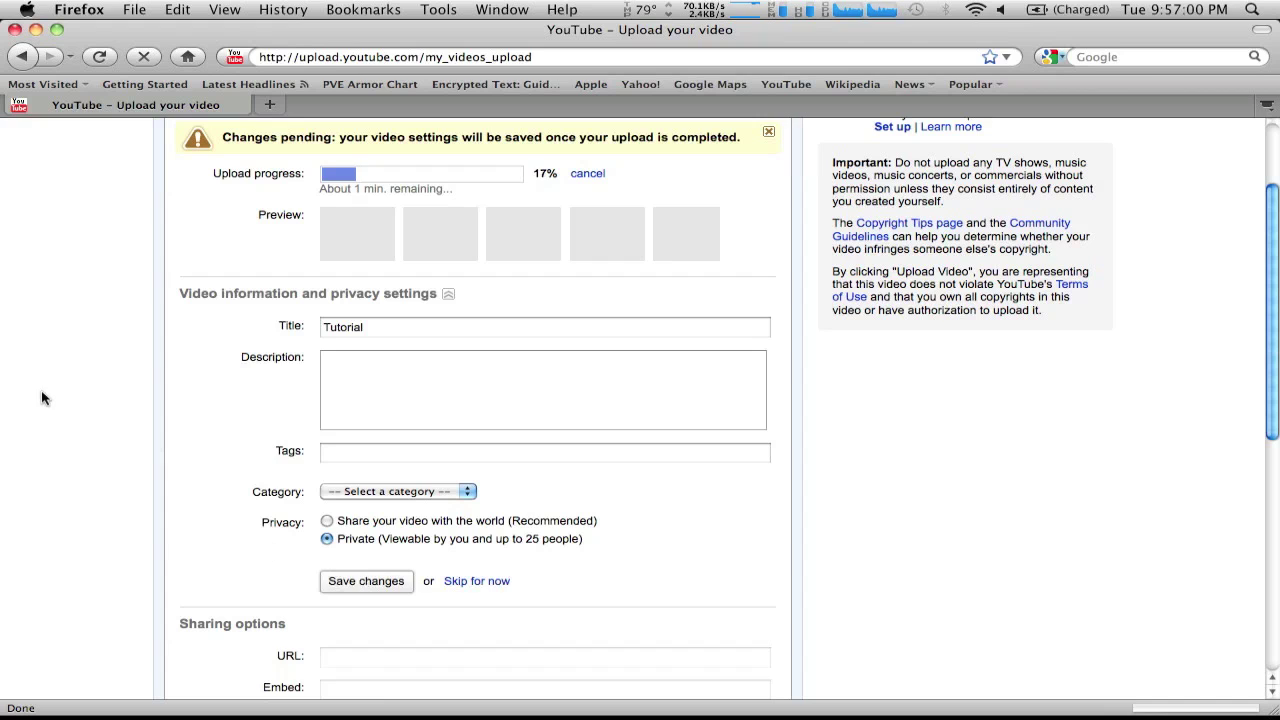
scroll(70, 350, up, 3)
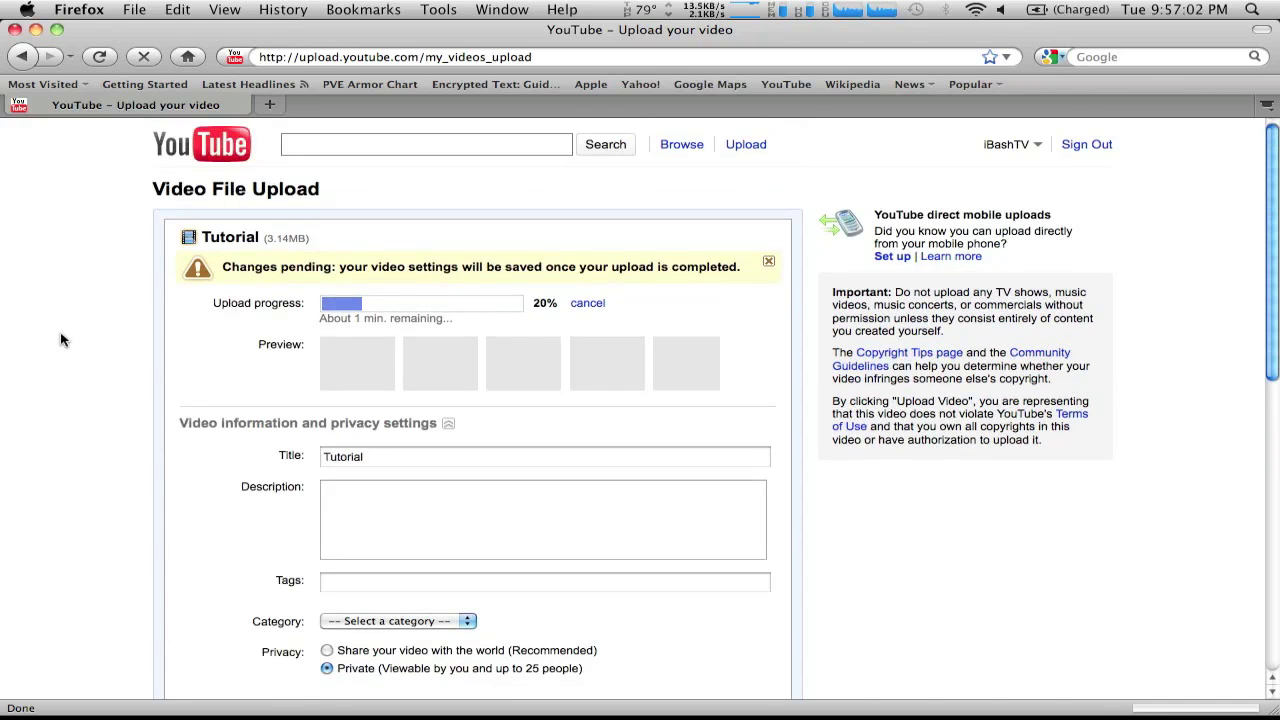
click(36, 29)
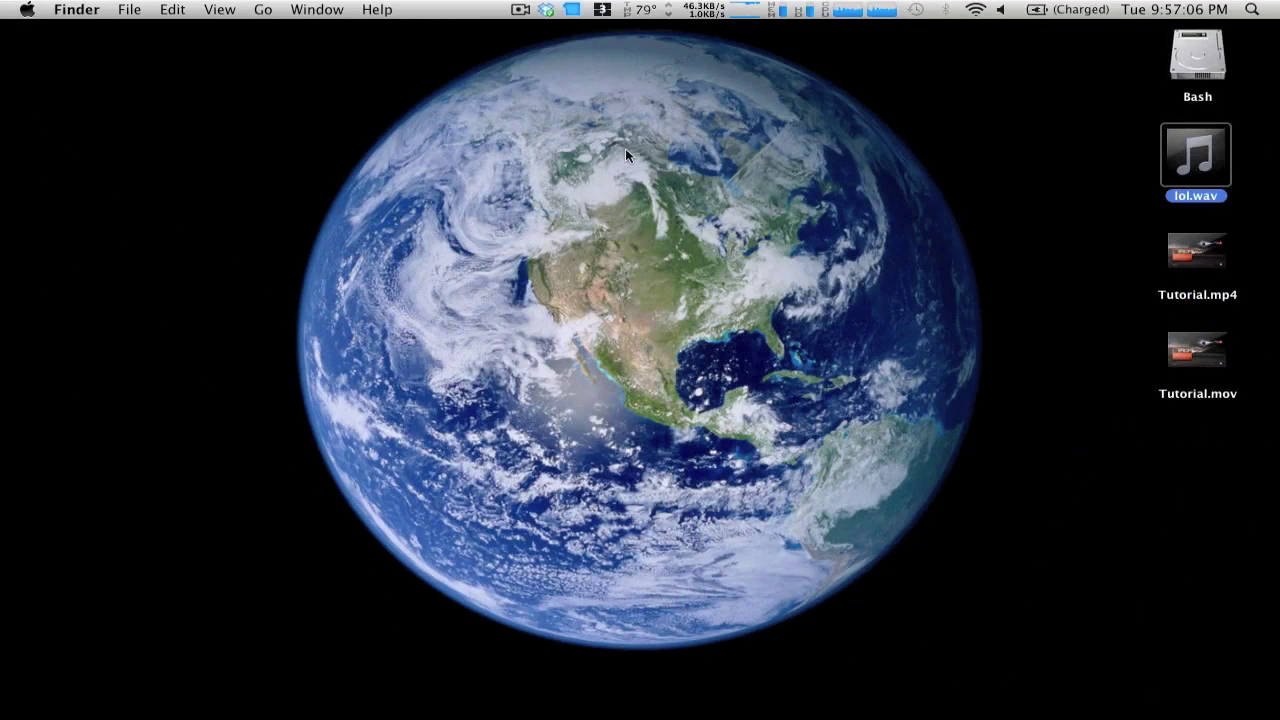